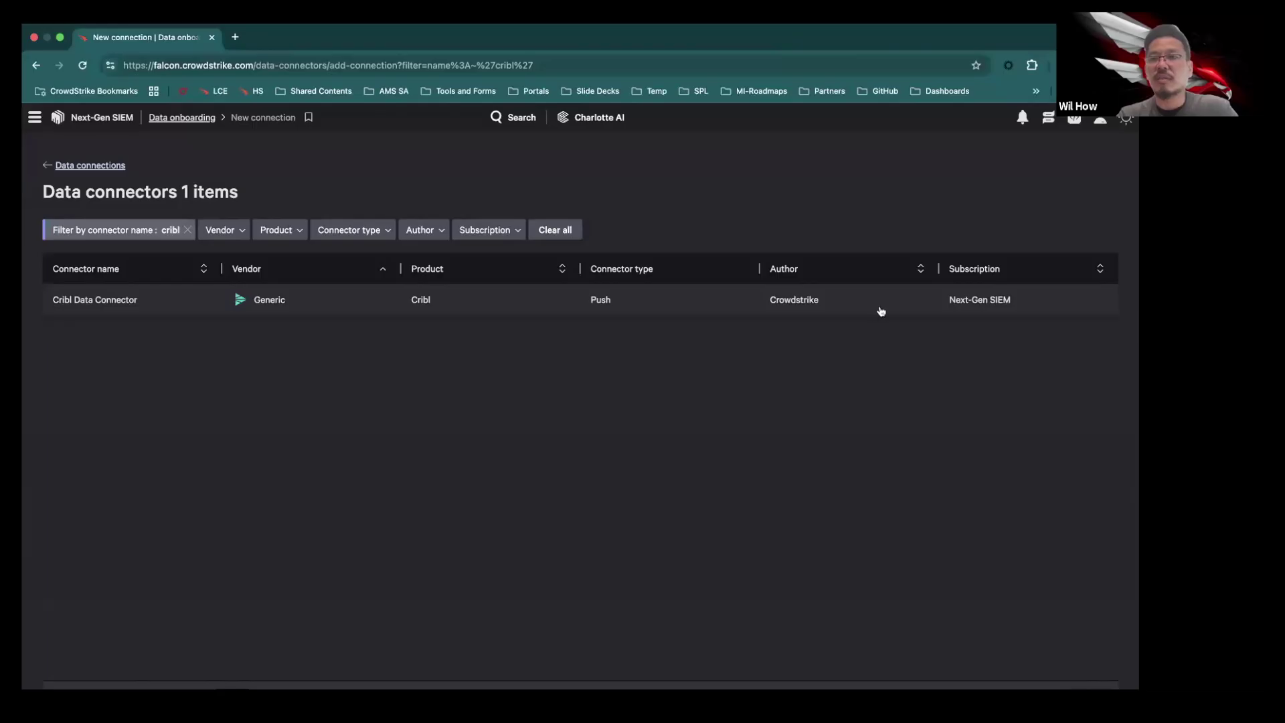
Step: Start configuring the Cribl Data Connector with vendor Corelight and product CorelightNetworkDetectionAndResponse
click(878, 301)
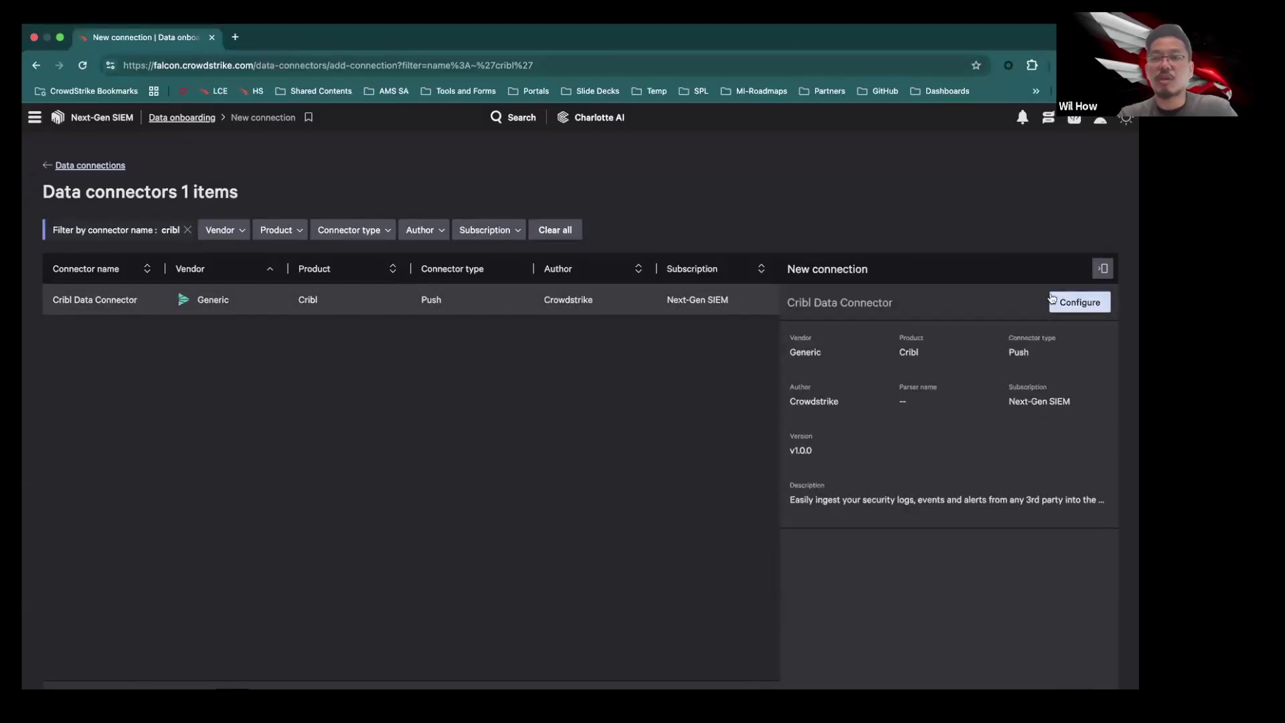
click(1079, 303)
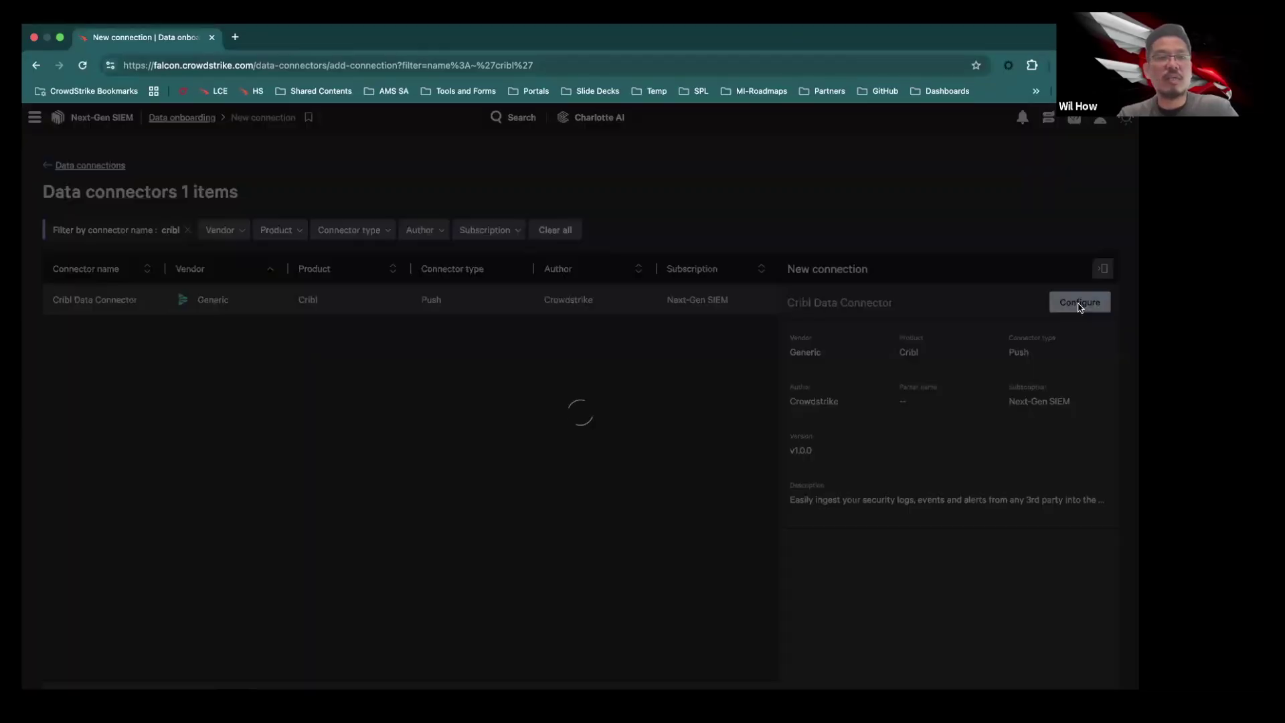
click(303, 340)
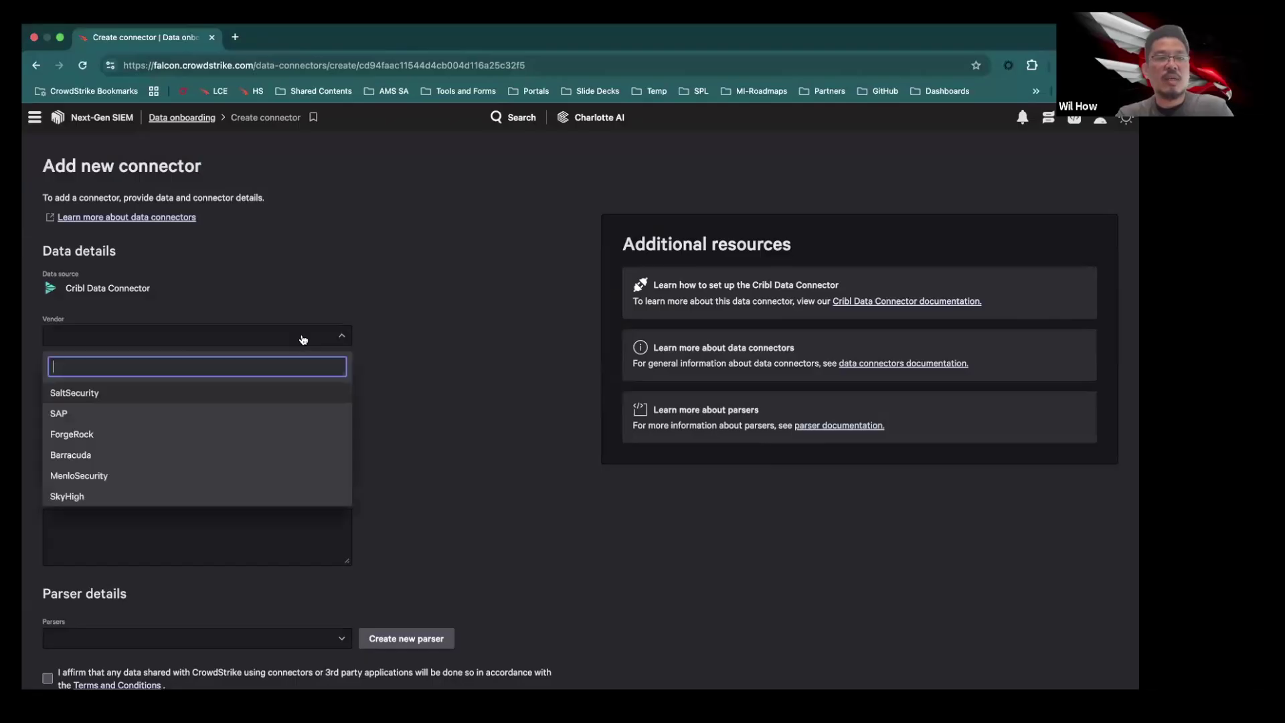
text(core)
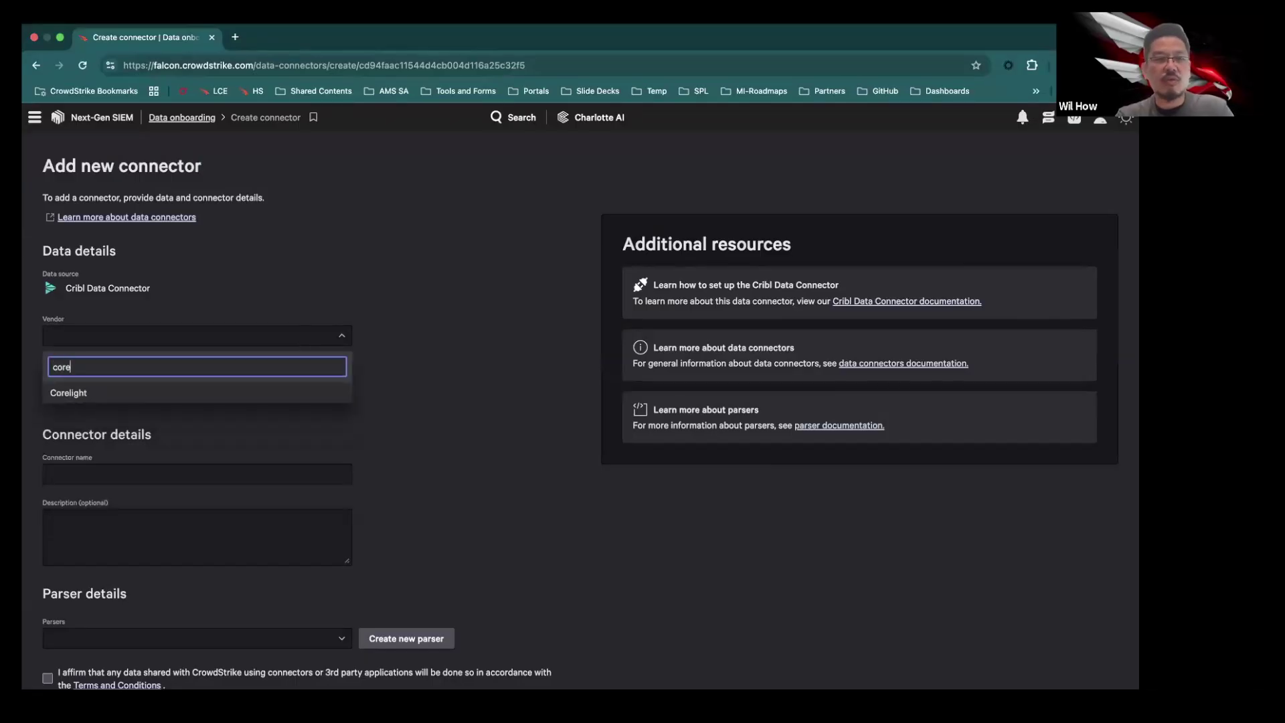
click(230, 399)
click(216, 395)
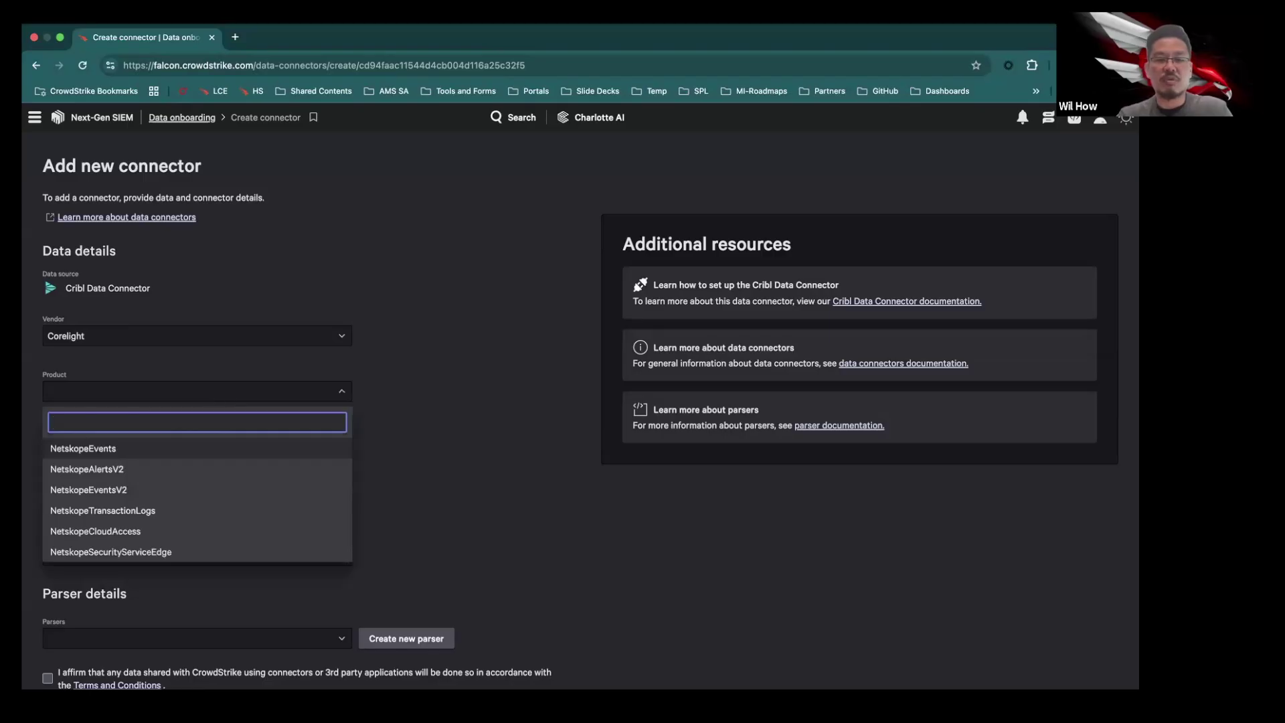
text(core)
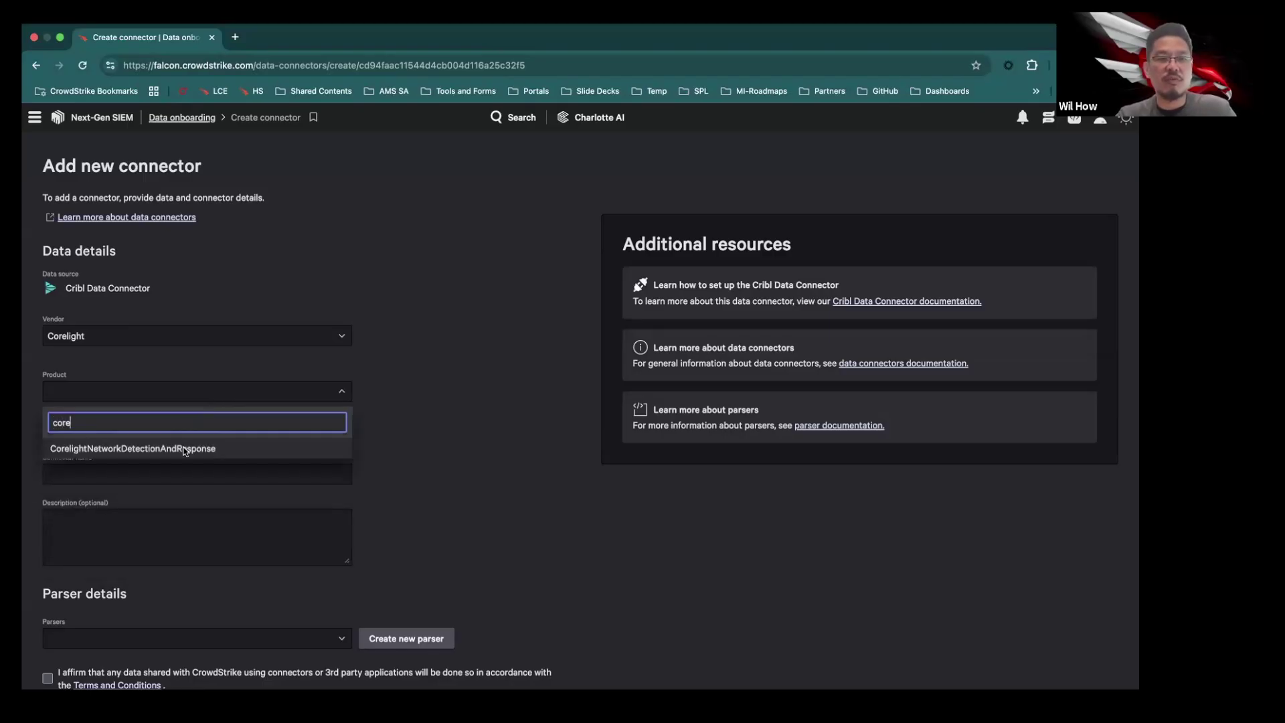
click(186, 449)
Step: Name the connector NGSIEM-Cribl-Blog and give it the description "Connector for the blog"
click(173, 471)
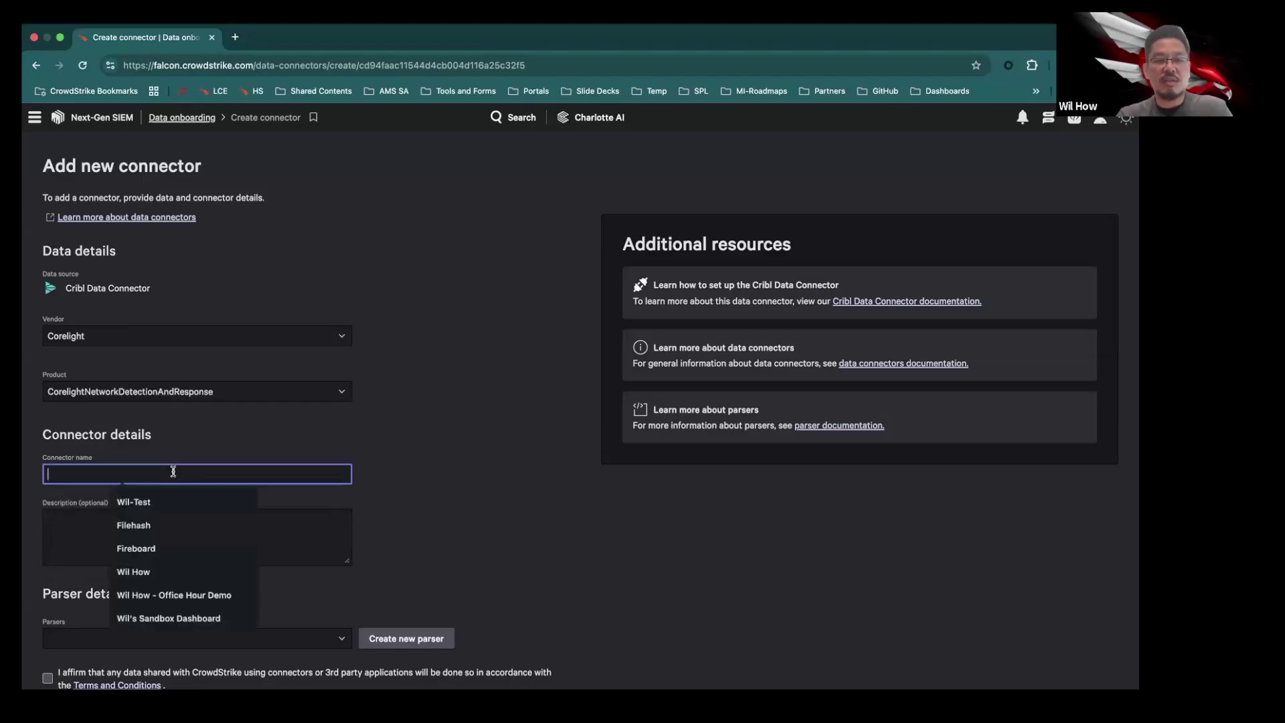
text(NGSIEM-Cribl)
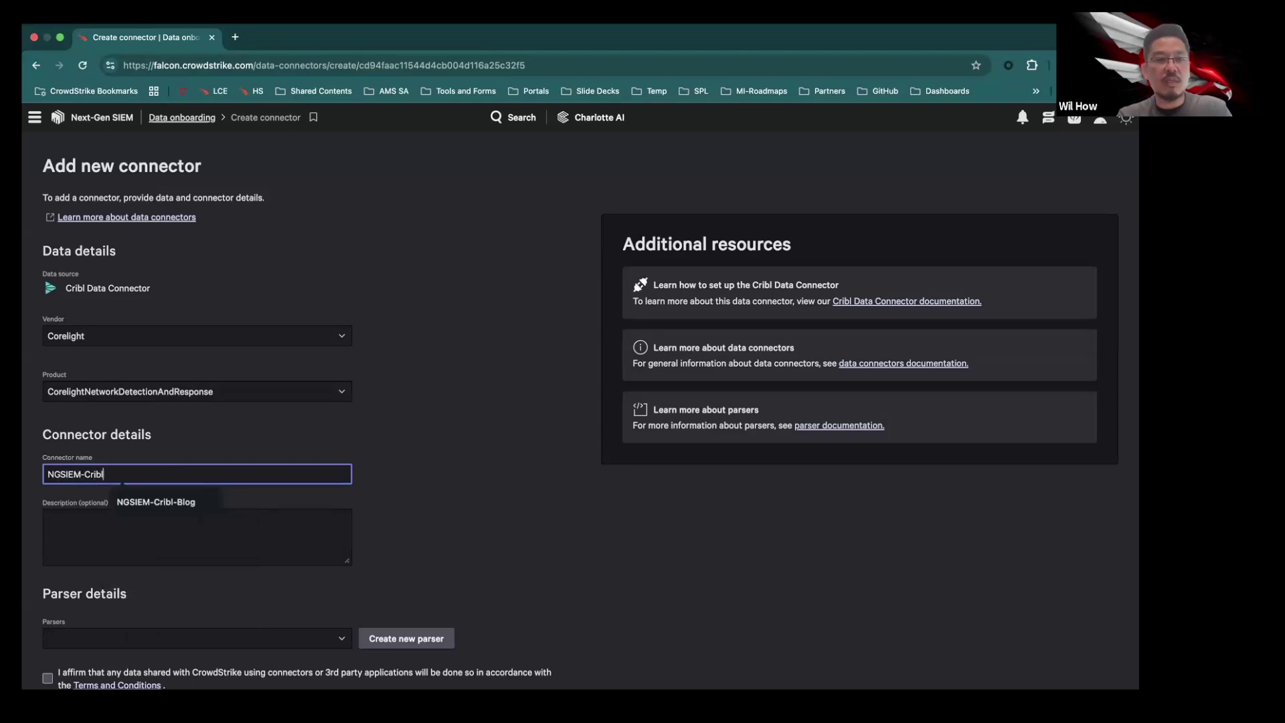
text(-Blog)
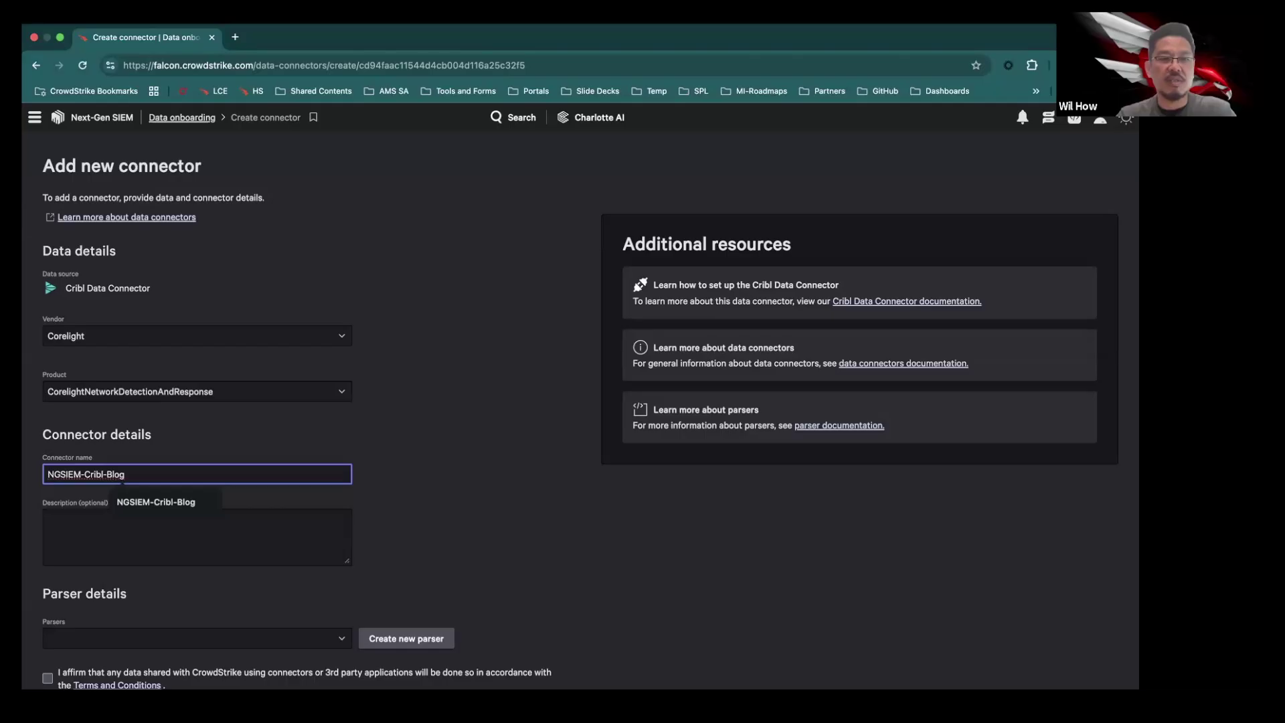
click(141, 521)
text(C)
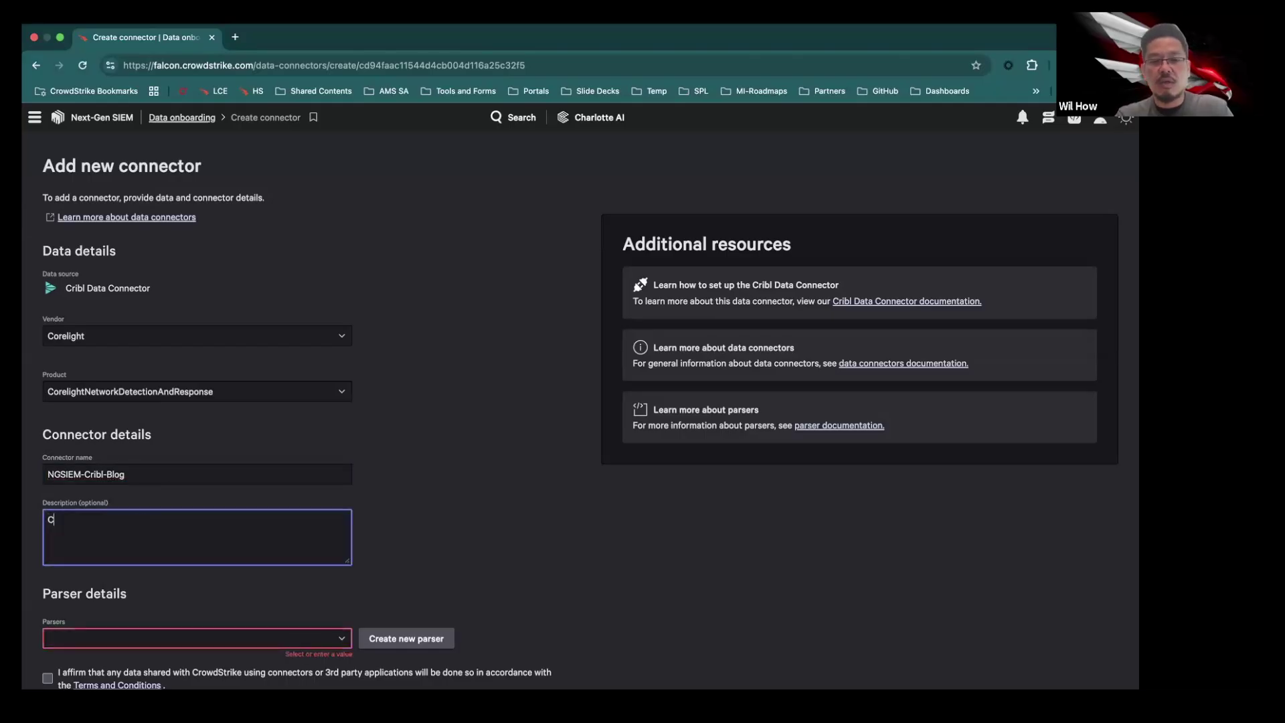
text(onnecto)
text(r for the )
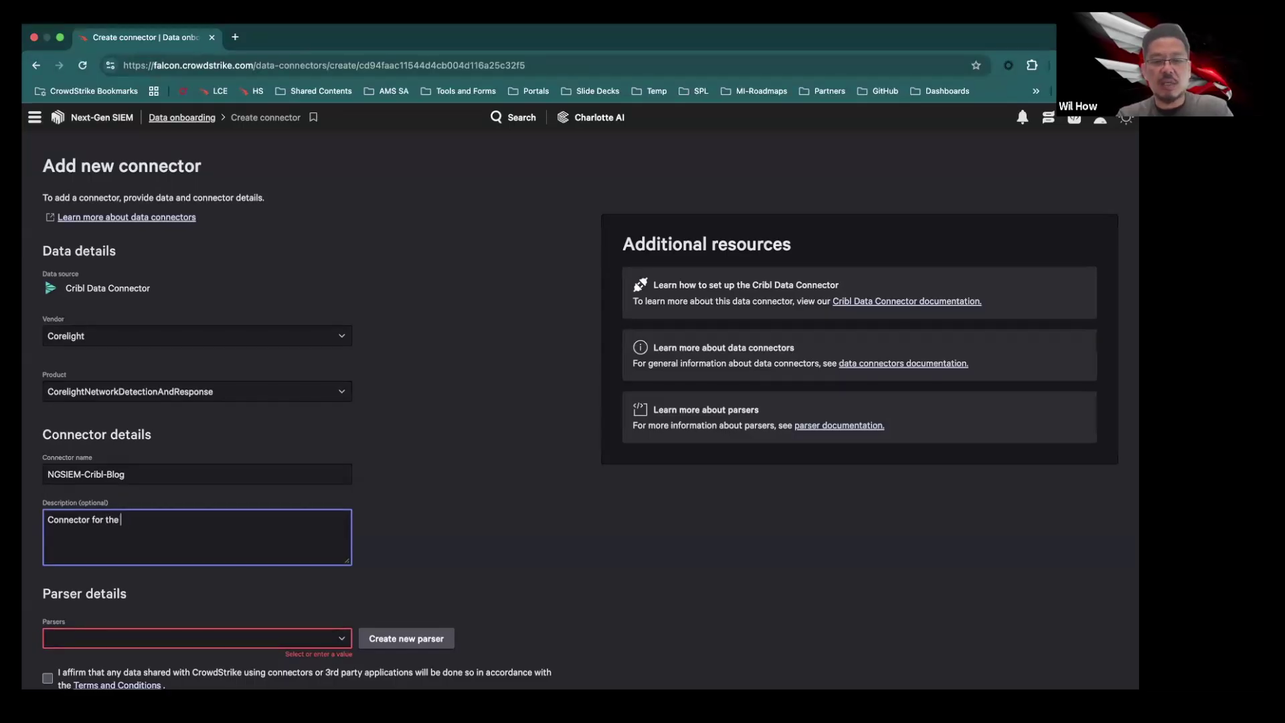
text(blog)
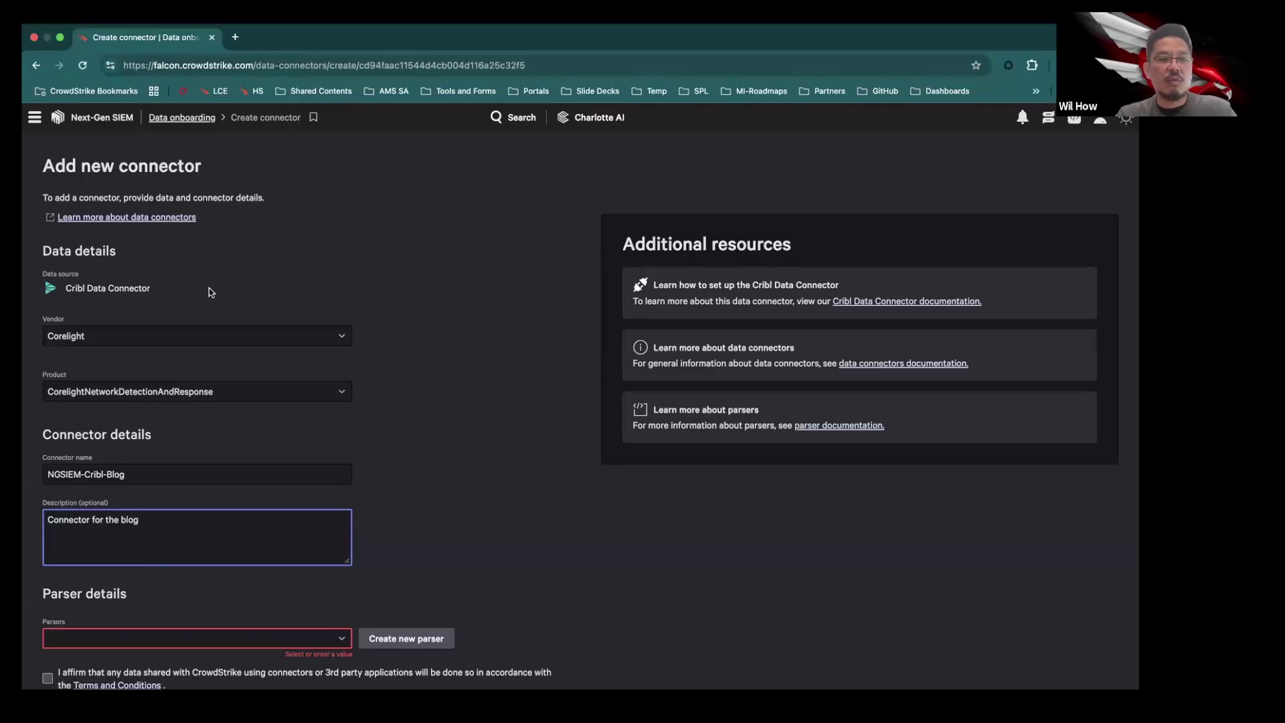
Step: Find the Corelight parsers and assign corelight-c4 as the connector's parser
click(335, 640)
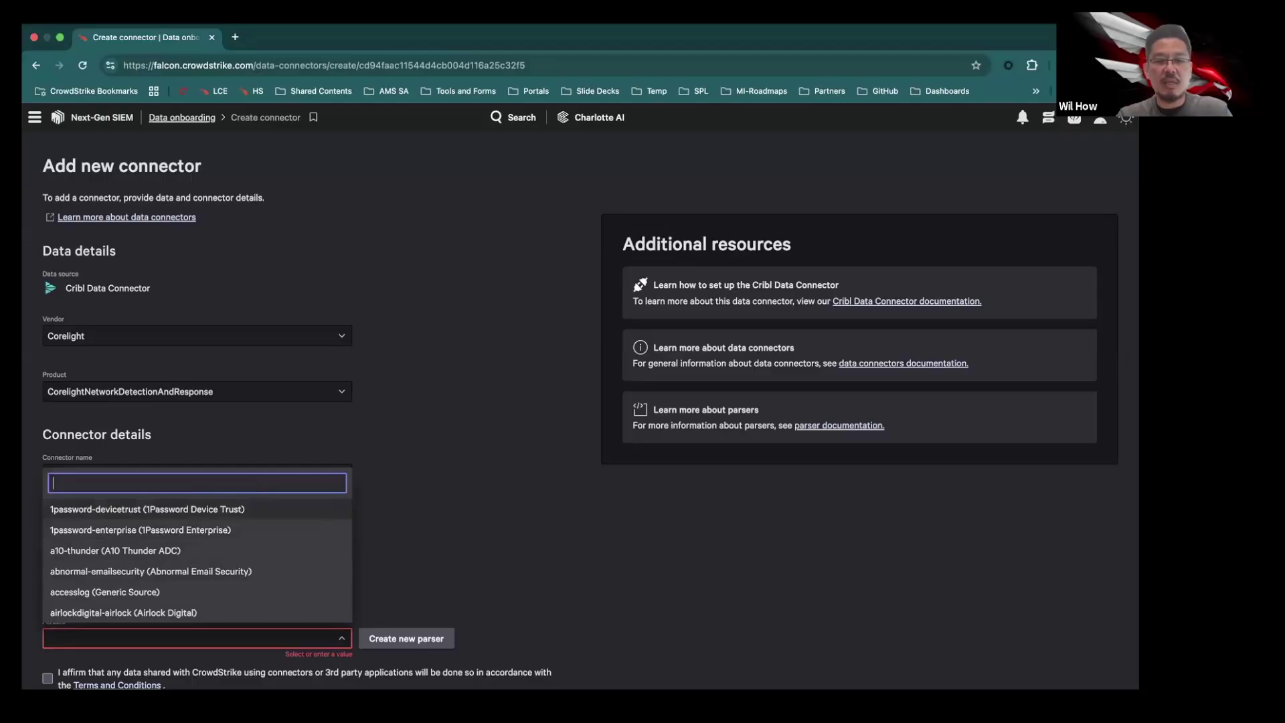
text(c4)
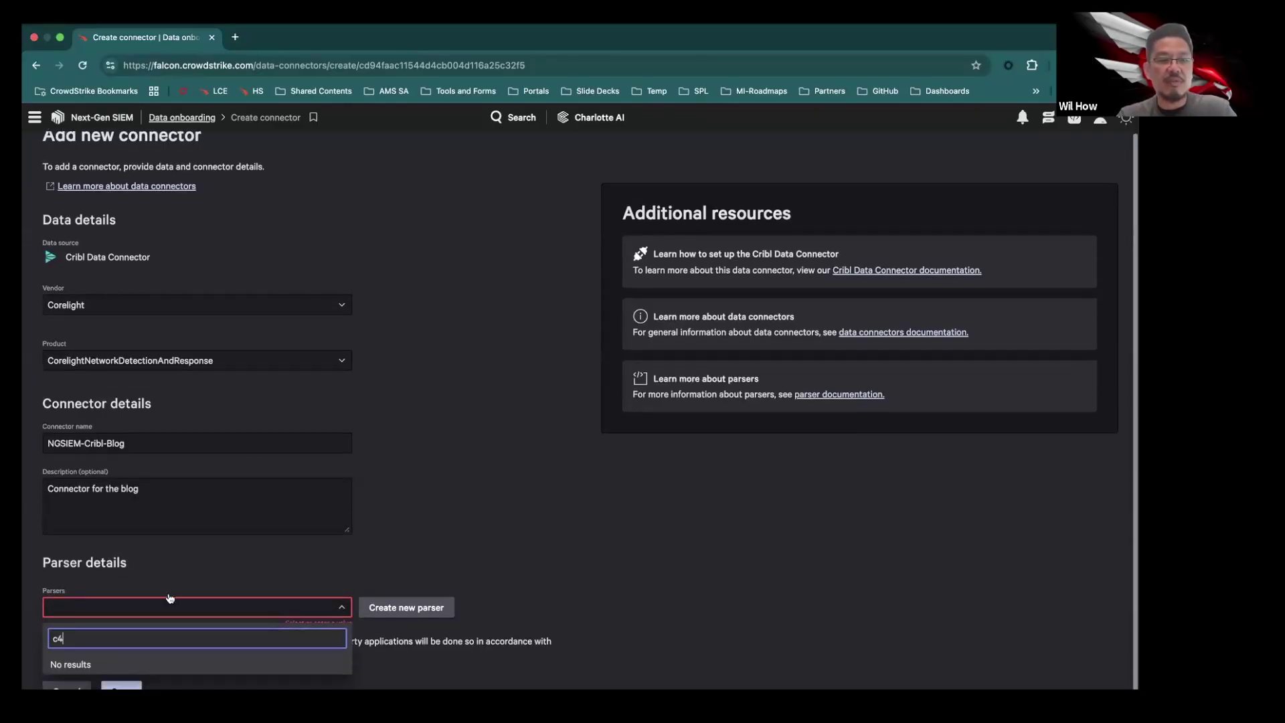
key(BackSpace)
text(ore)
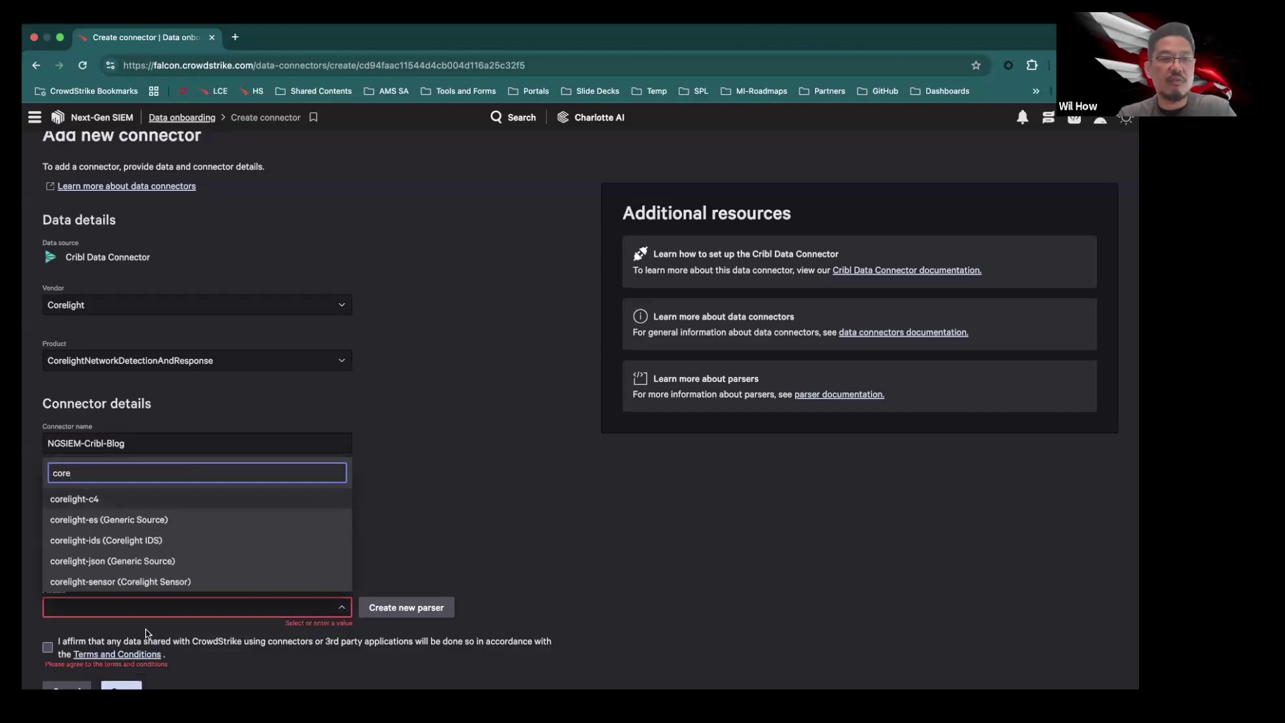
click(93, 501)
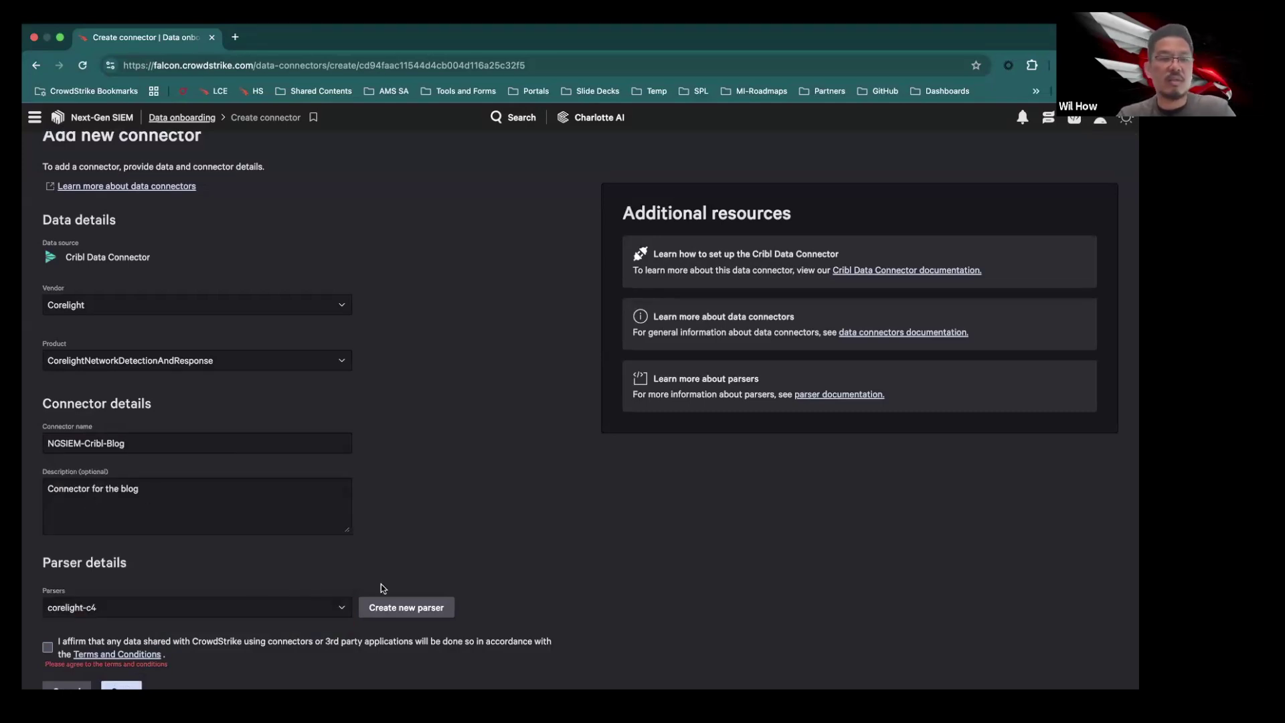
Step: Affirm the data-sharing terms and conditions, then save the new connector and dismiss the setup notice
click(47, 647)
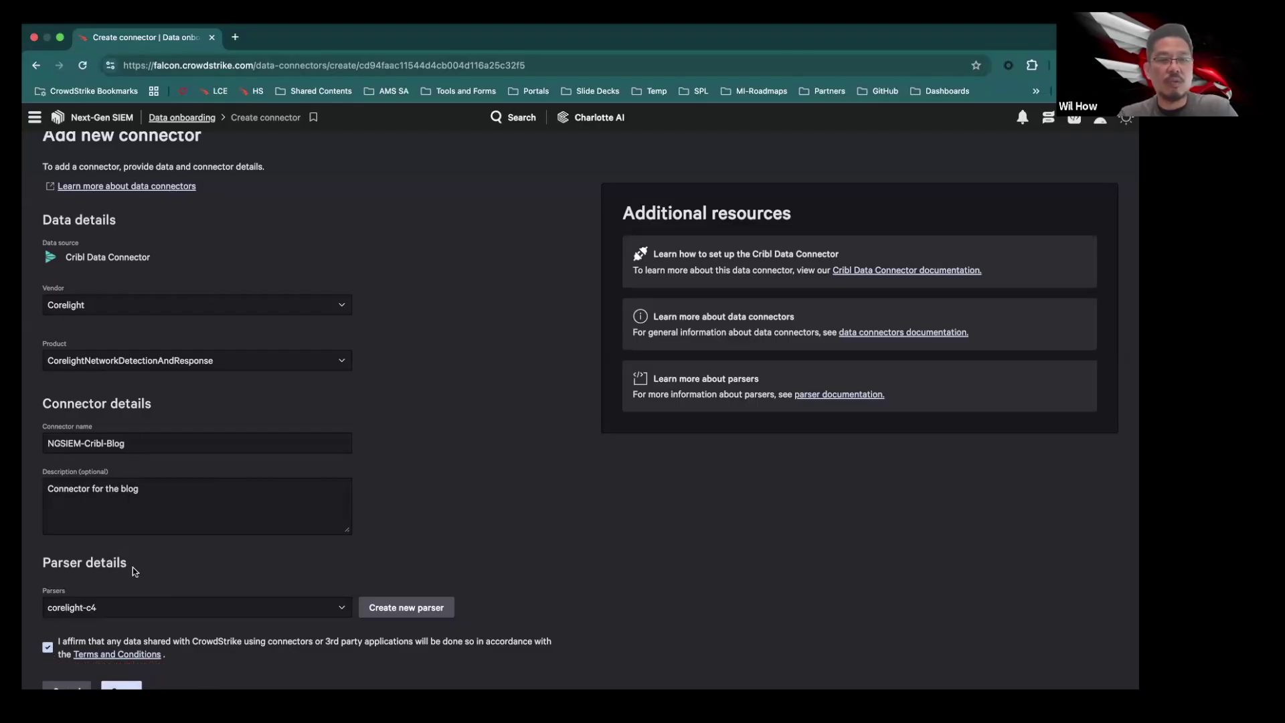
click(121, 686)
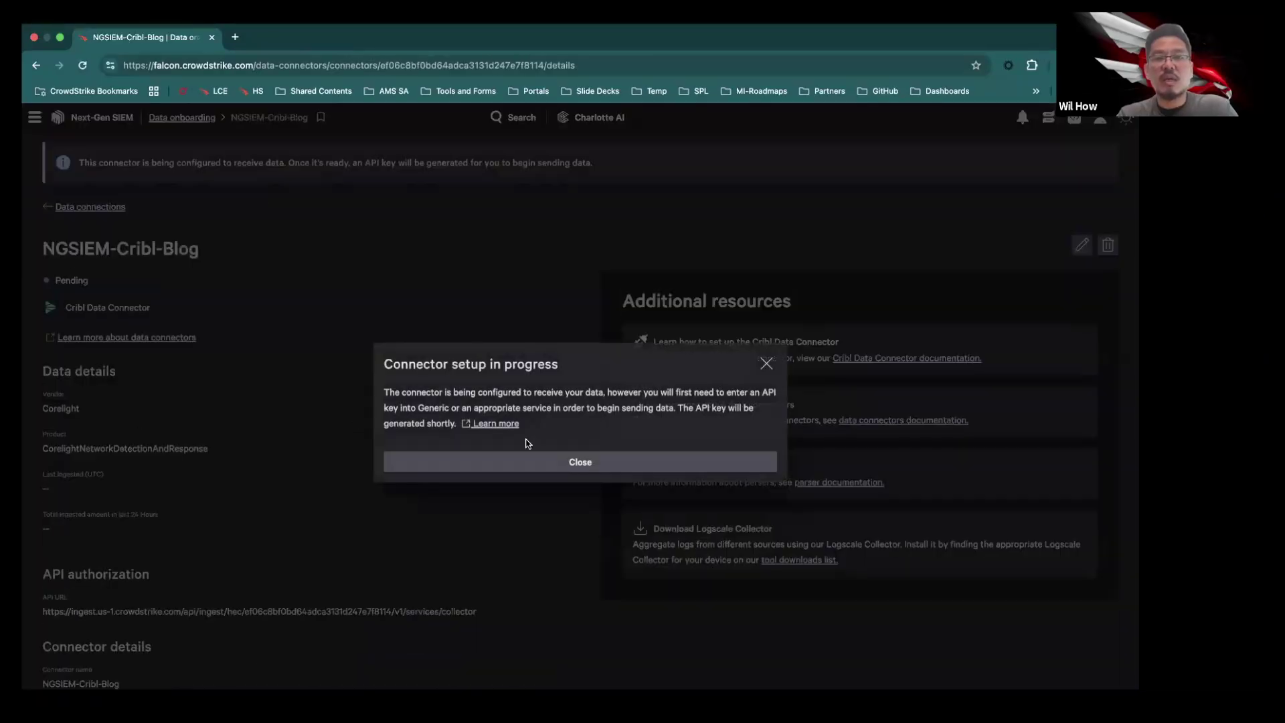
click(528, 463)
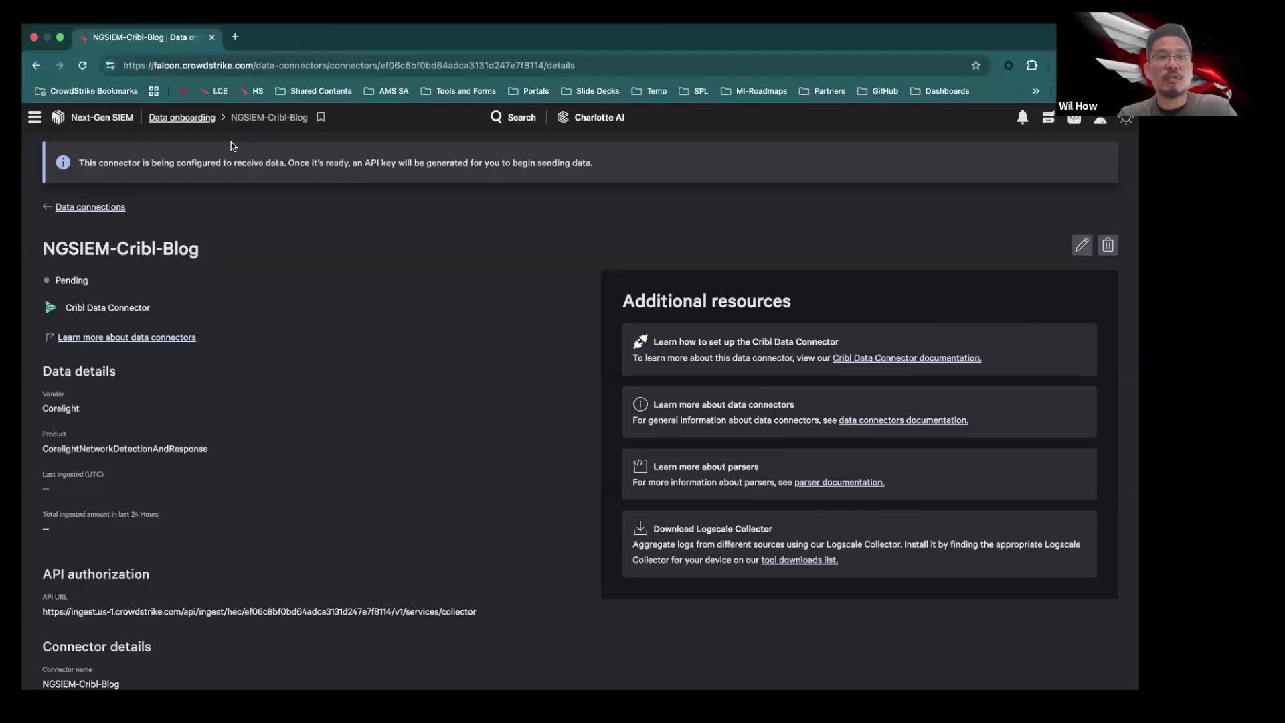
Step: Reload the connector's details page, then generate and copy its API key
click(84, 66)
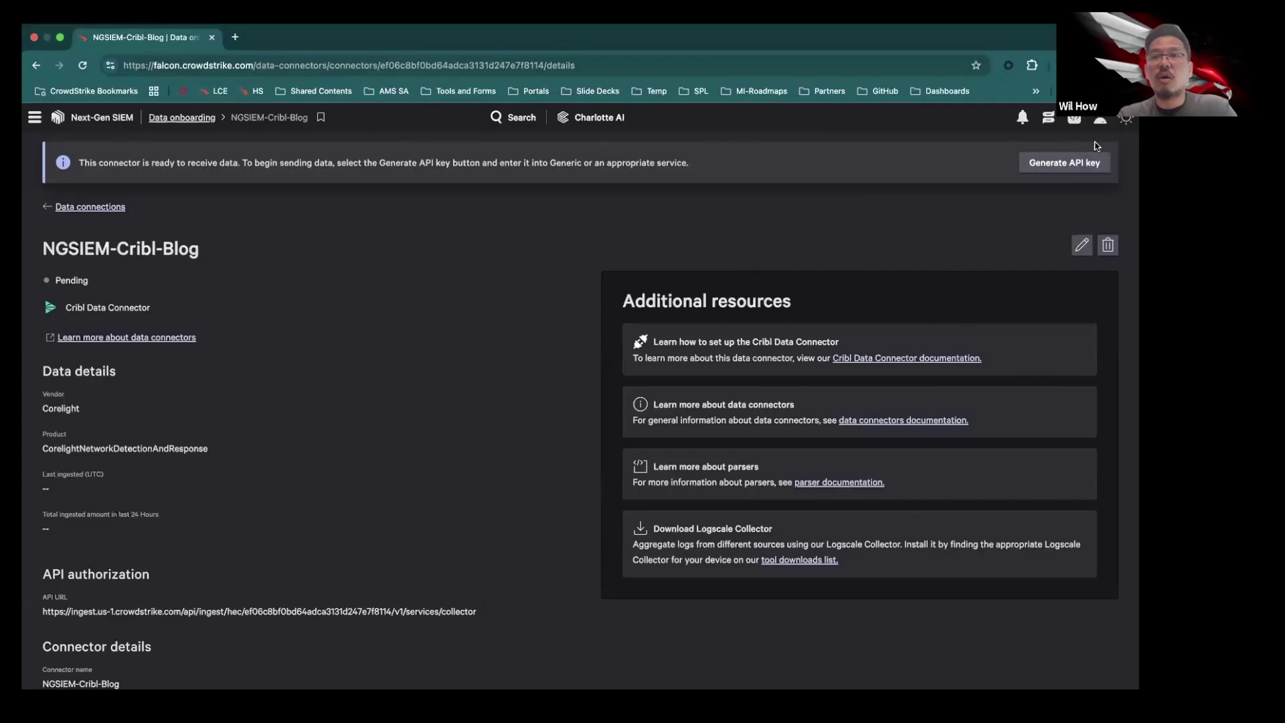
click(1058, 171)
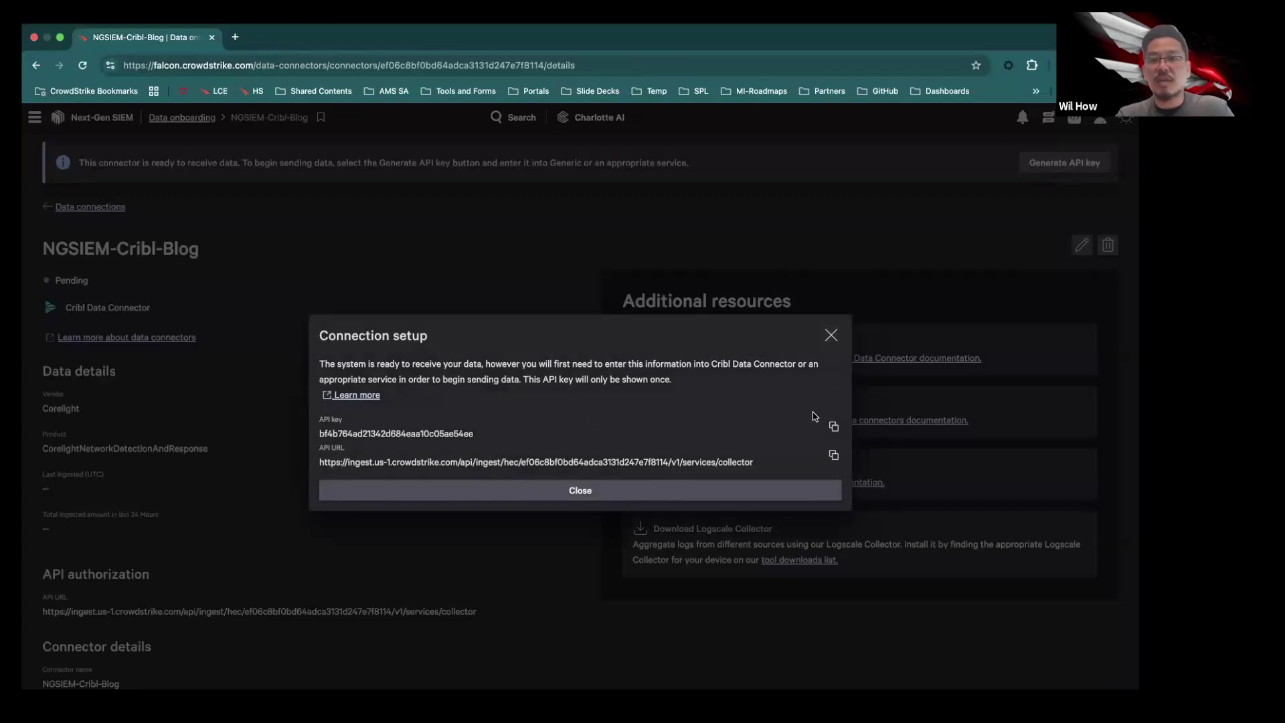
click(833, 427)
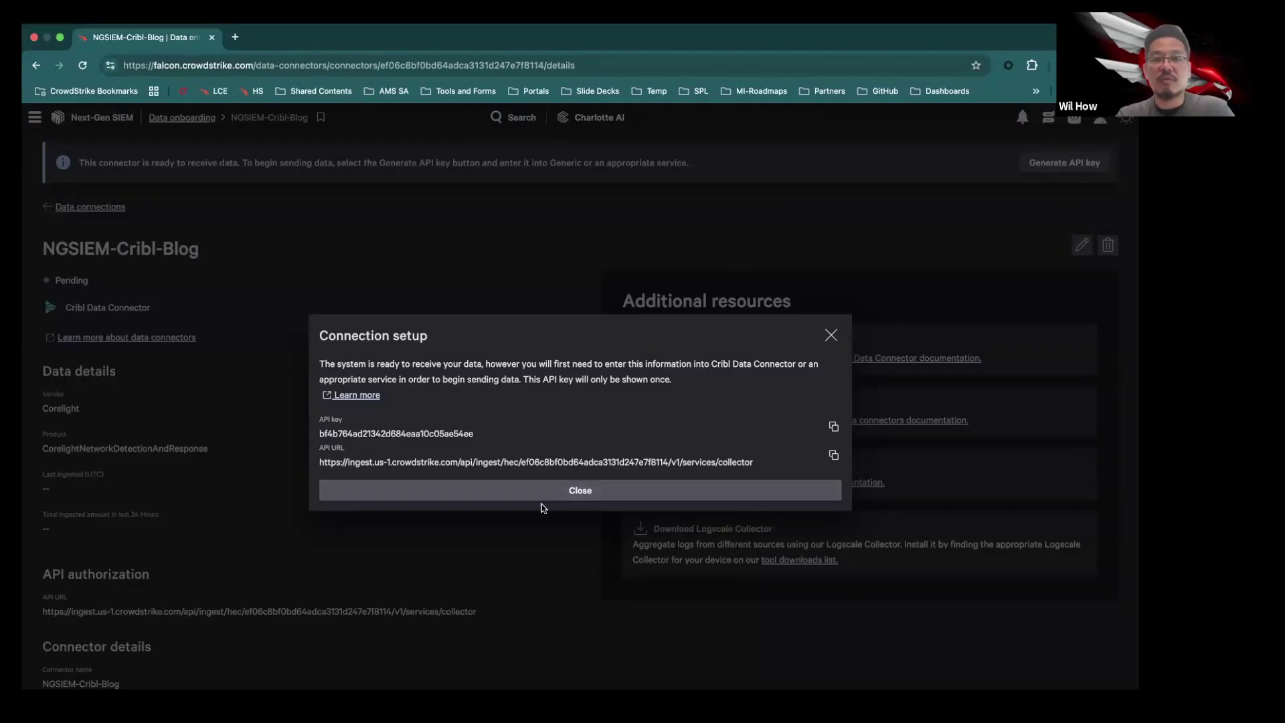
click(598, 495)
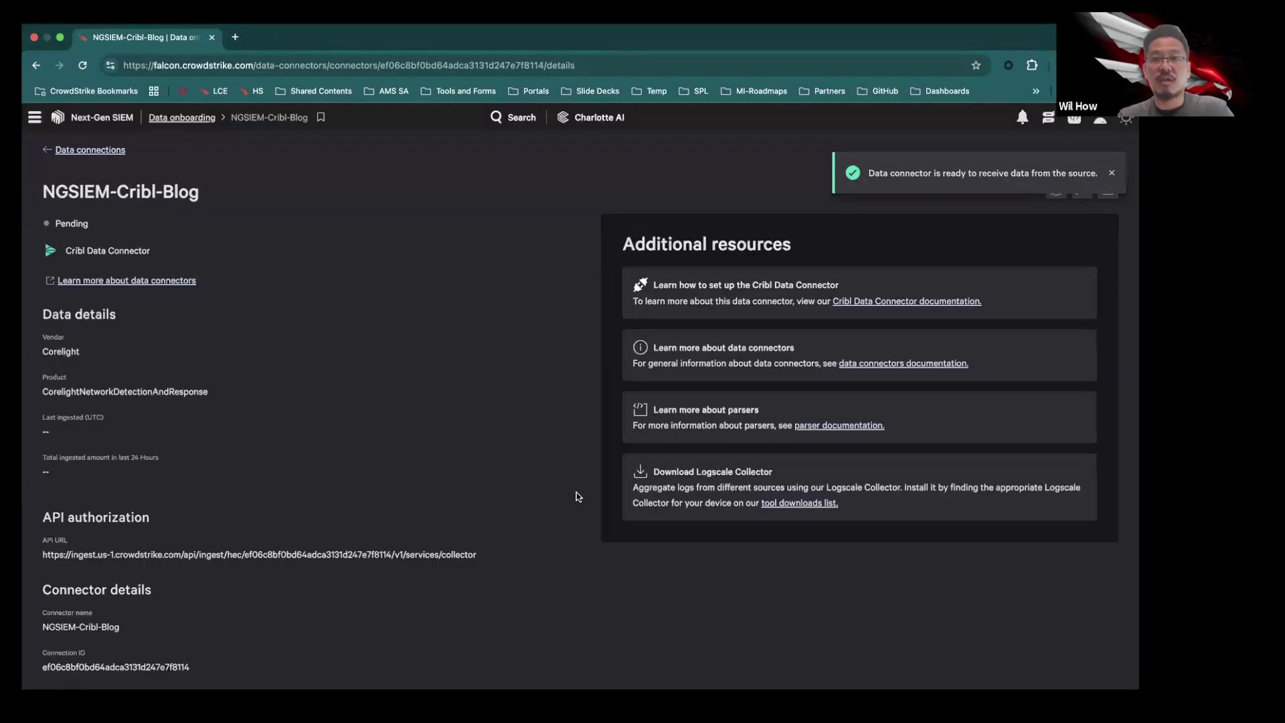
click(1111, 174)
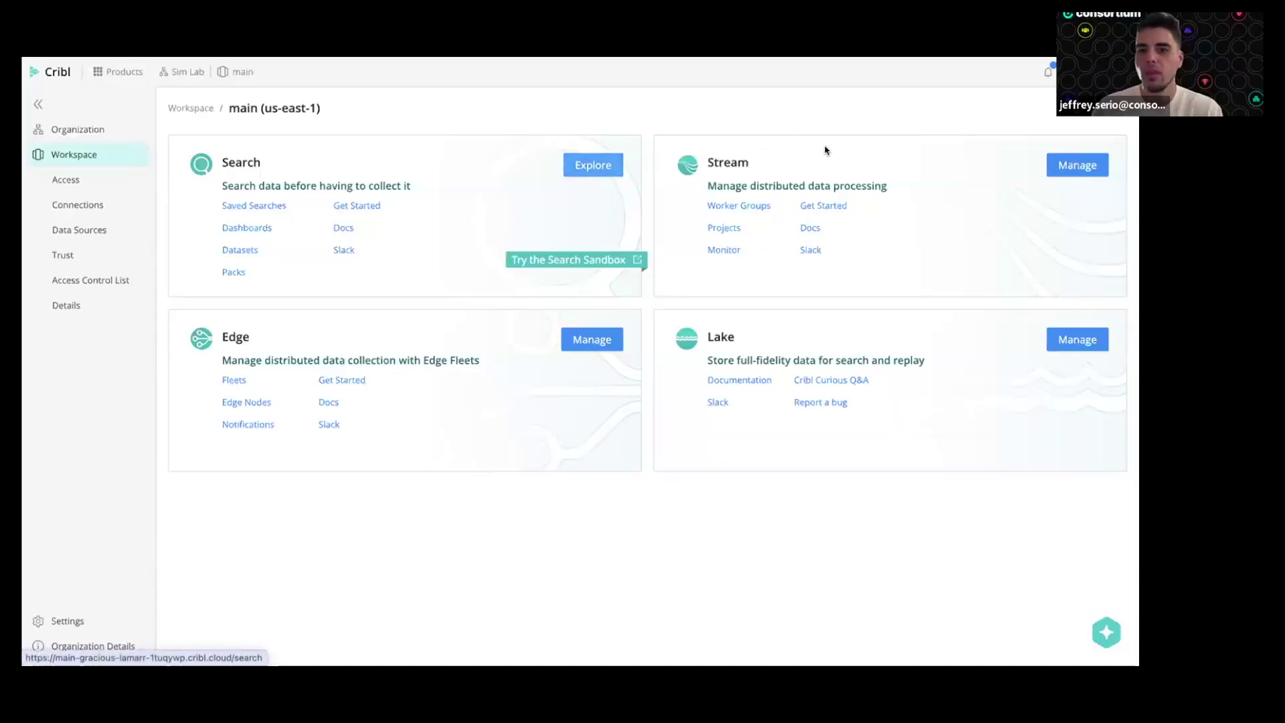
Step: Switch to Cribl Stream and open QuickConnect for the defaultHybrid worker group
click(1077, 166)
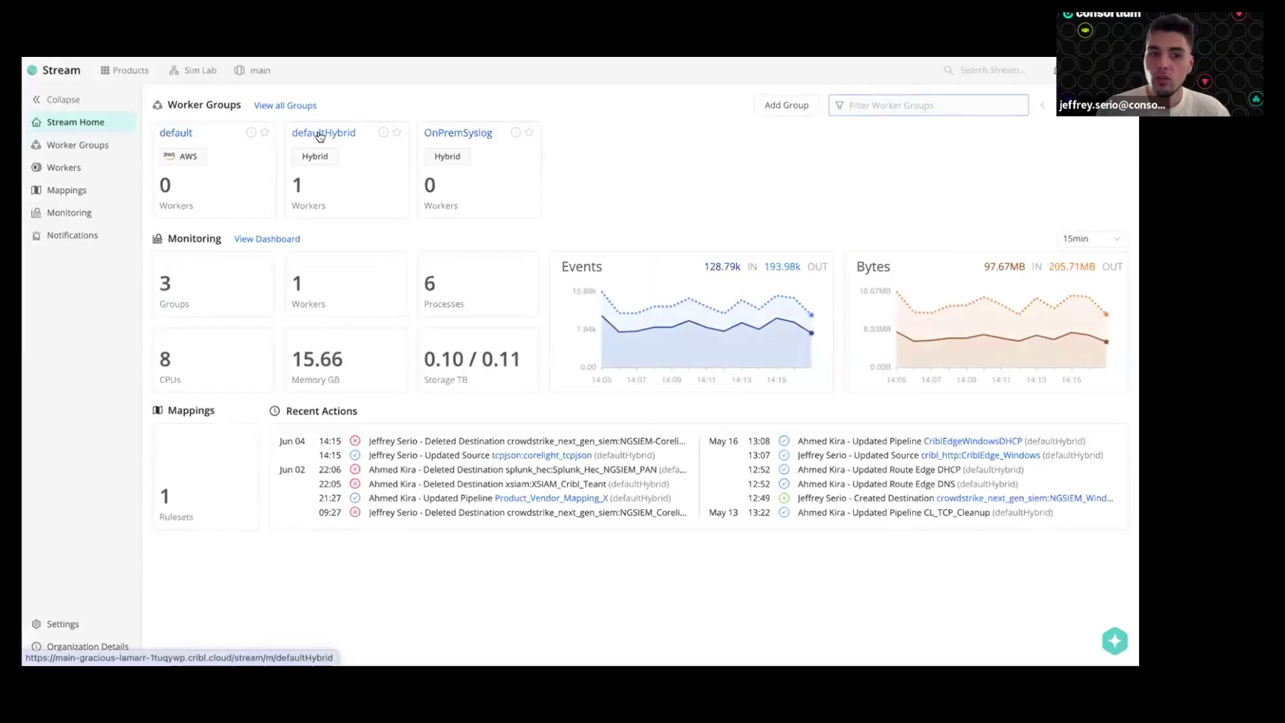
click(326, 139)
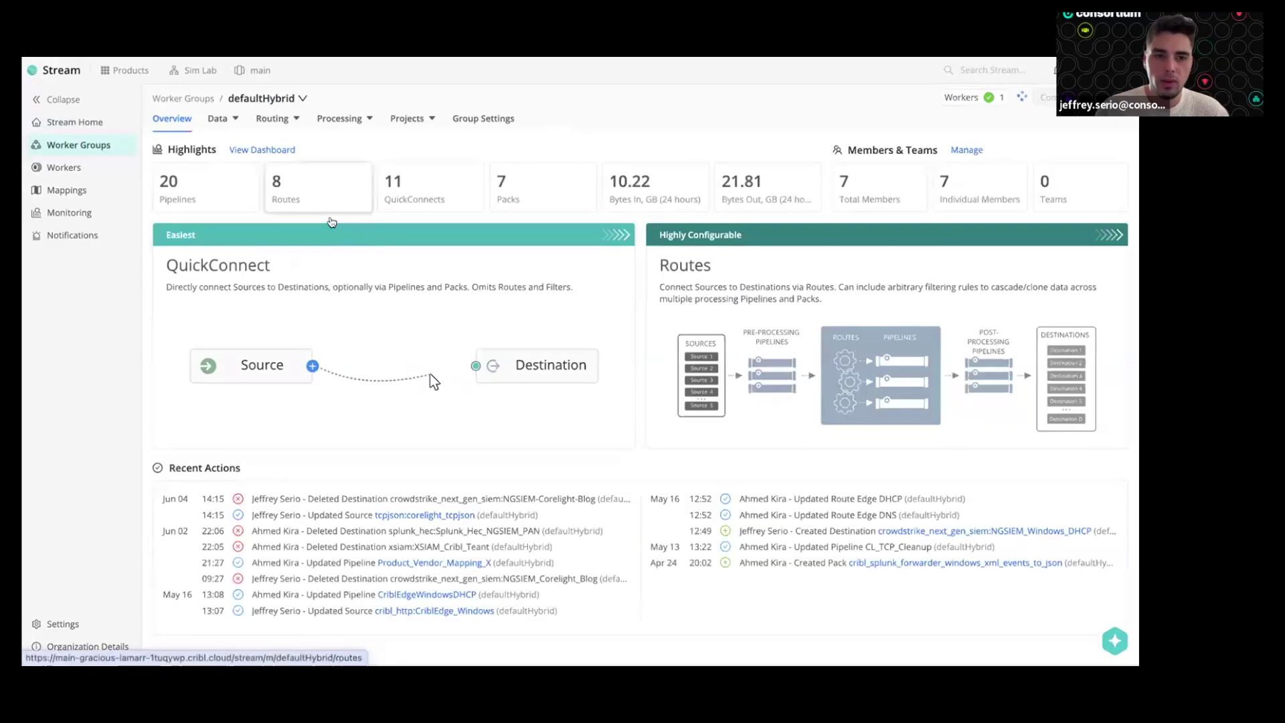
click(285, 118)
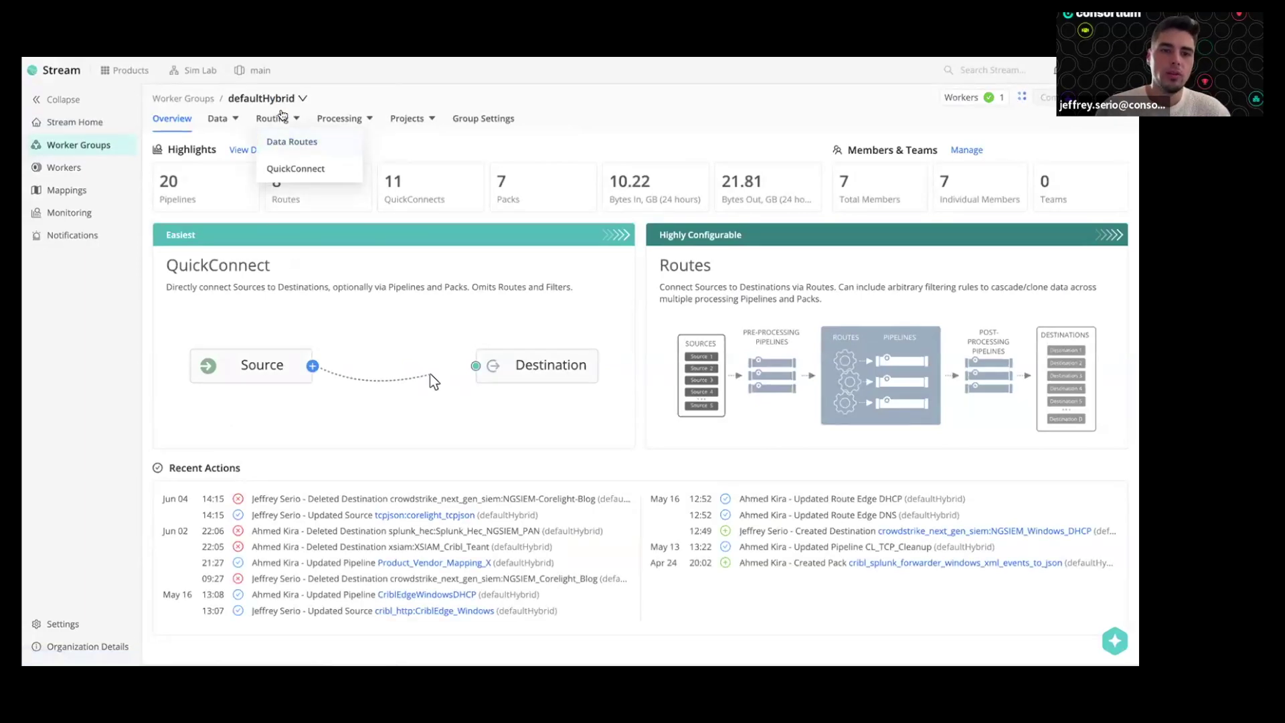
click(299, 170)
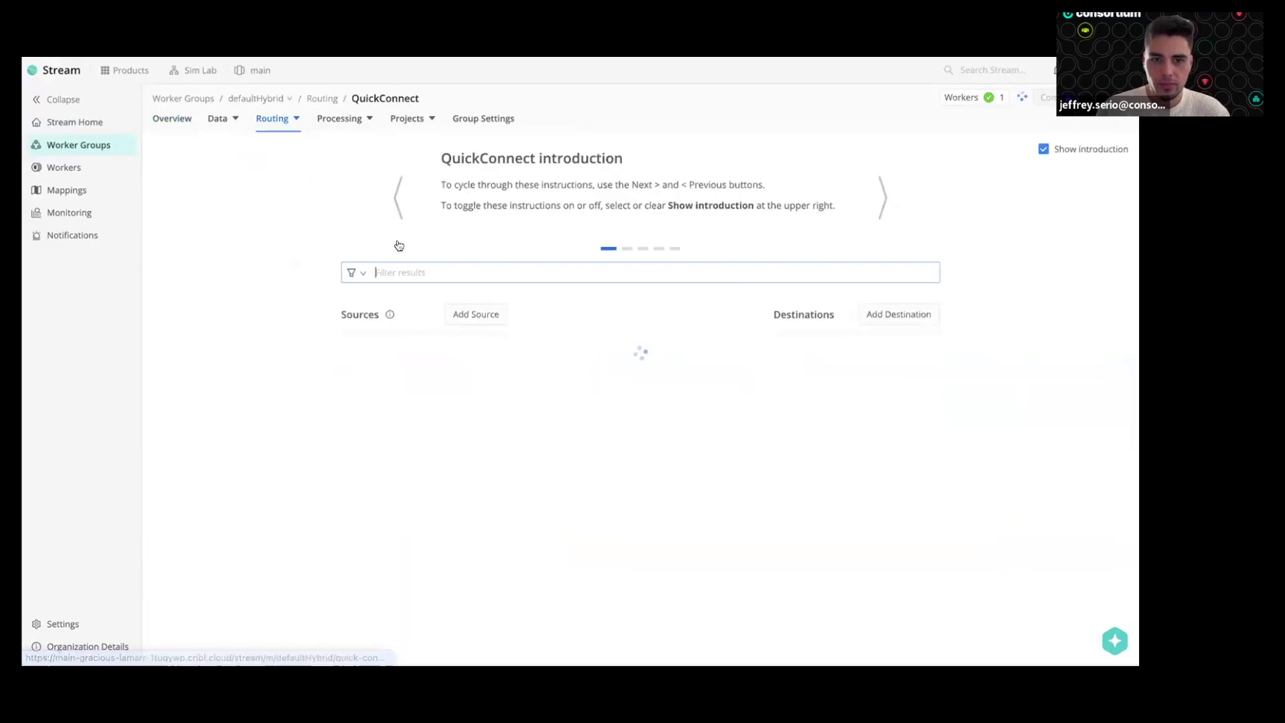
scroll(1002, 268, down, 2)
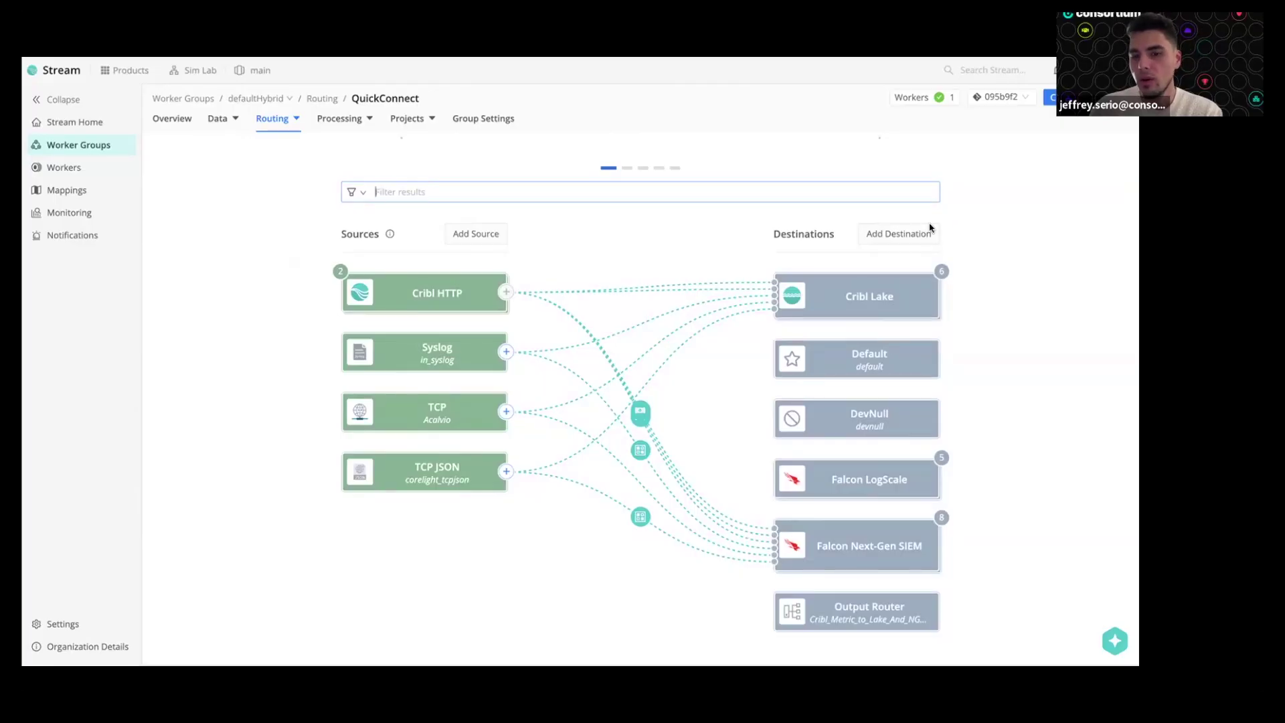
Step: Filter the QuickConnect destinations by "fal" and add a new CrowdStrike Falcon Next-Gen SIEM destination
click(895, 234)
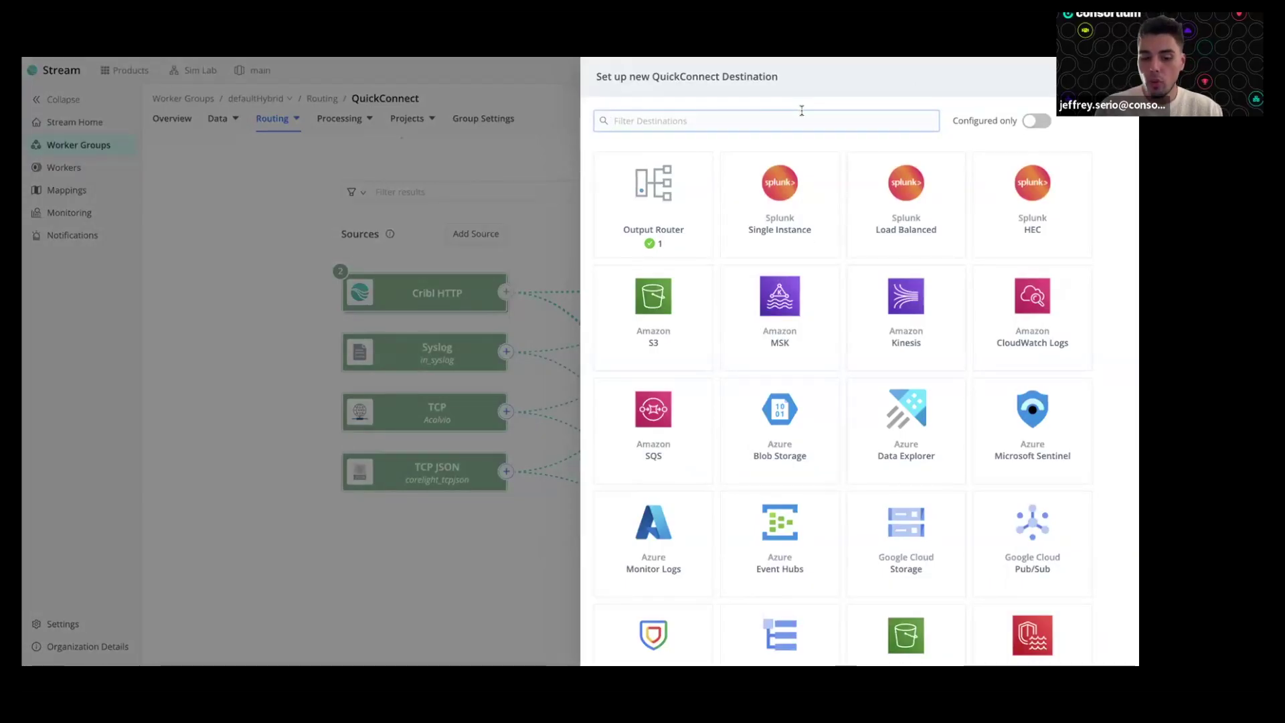
text(fal)
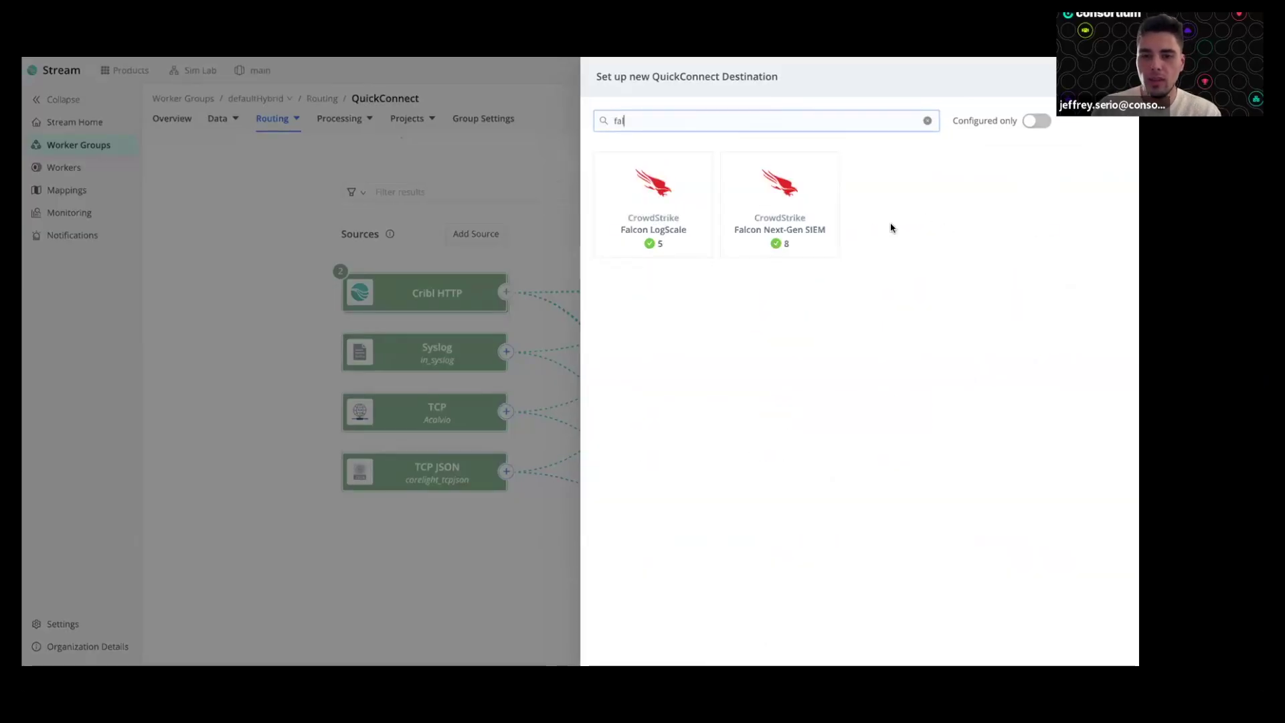
mouse_move(750, 231)
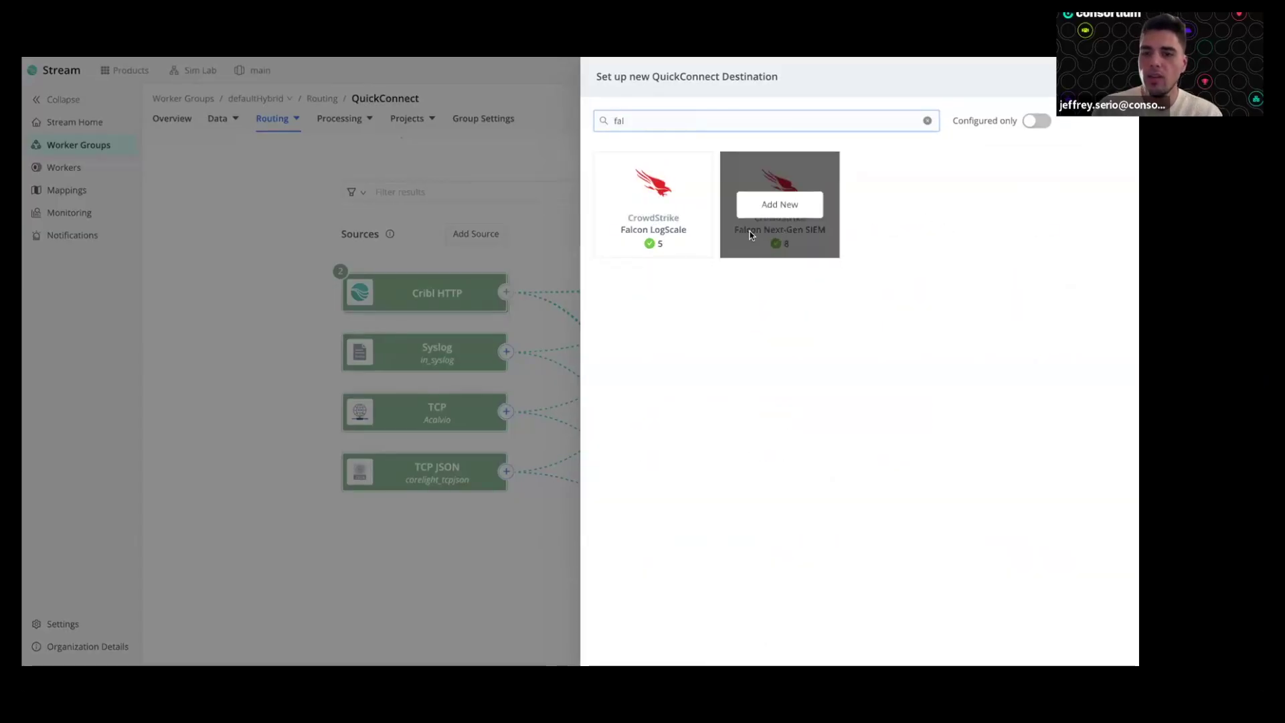
click(783, 210)
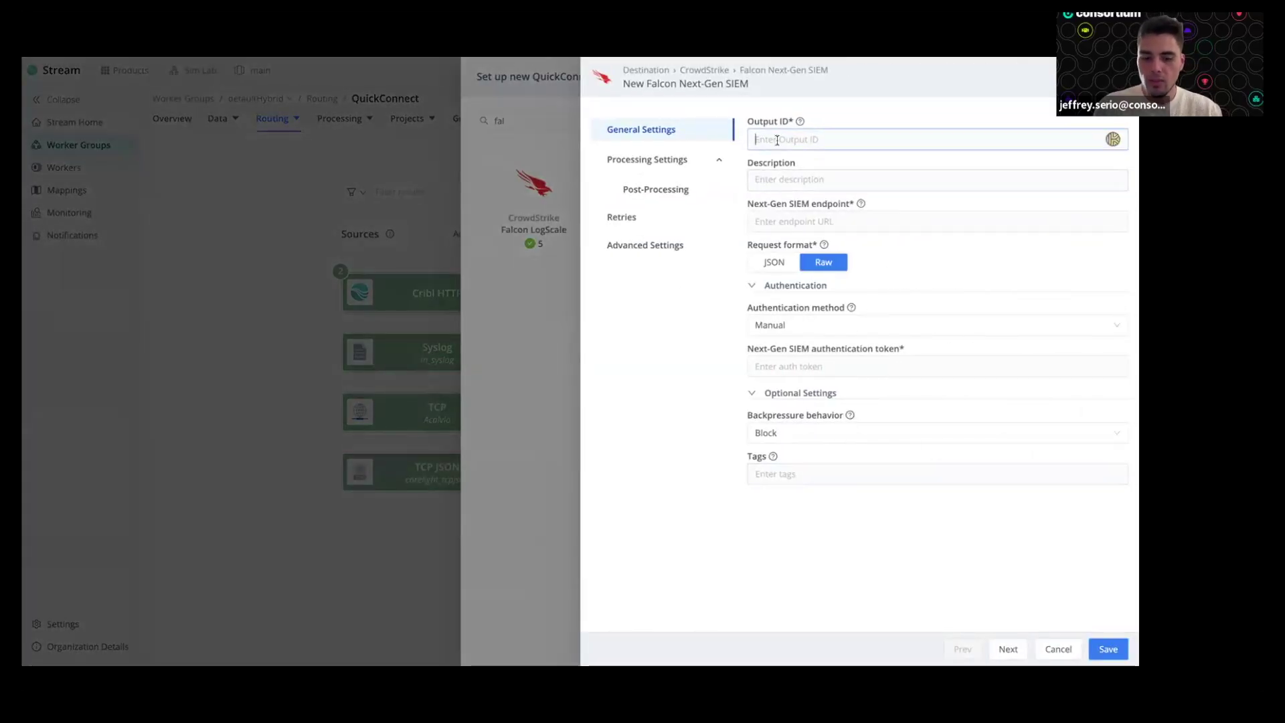
Step: Set the destination's output ID to "NGSIEM-Corelight-blog" and its description to "tech tip example destination"
text(NGSIE)
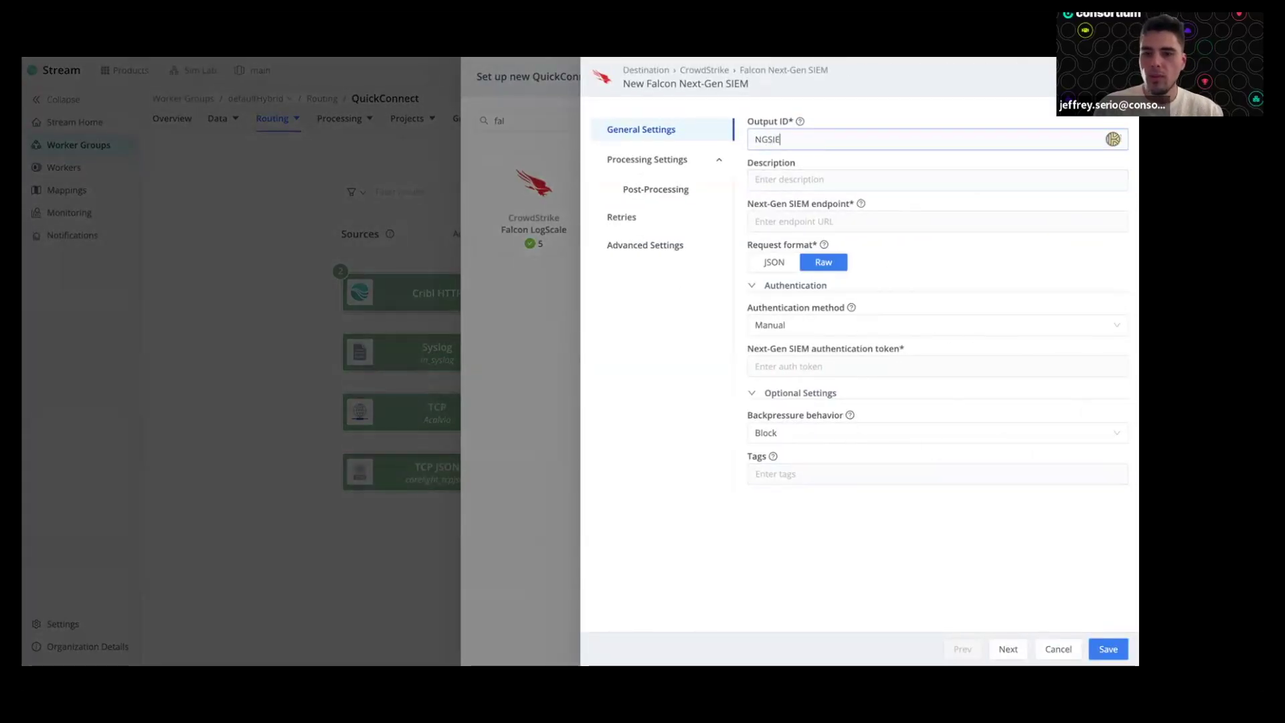
text(M-)
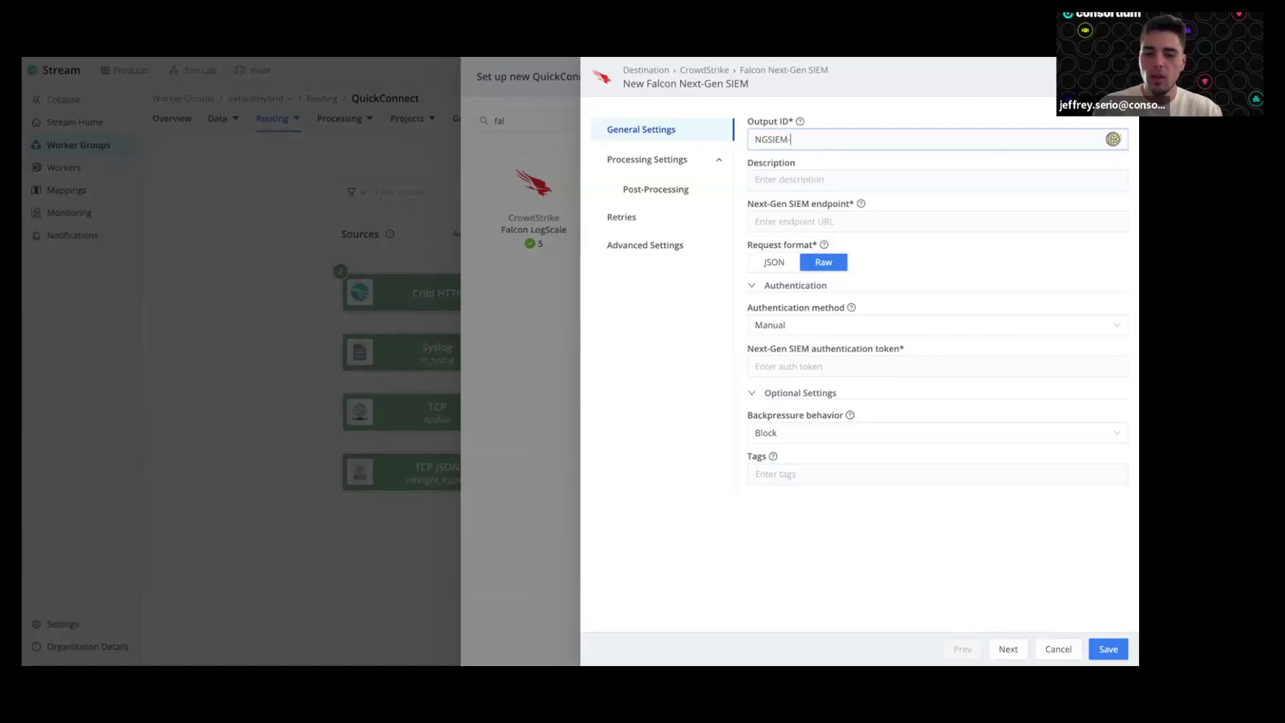
text(Corelight-)
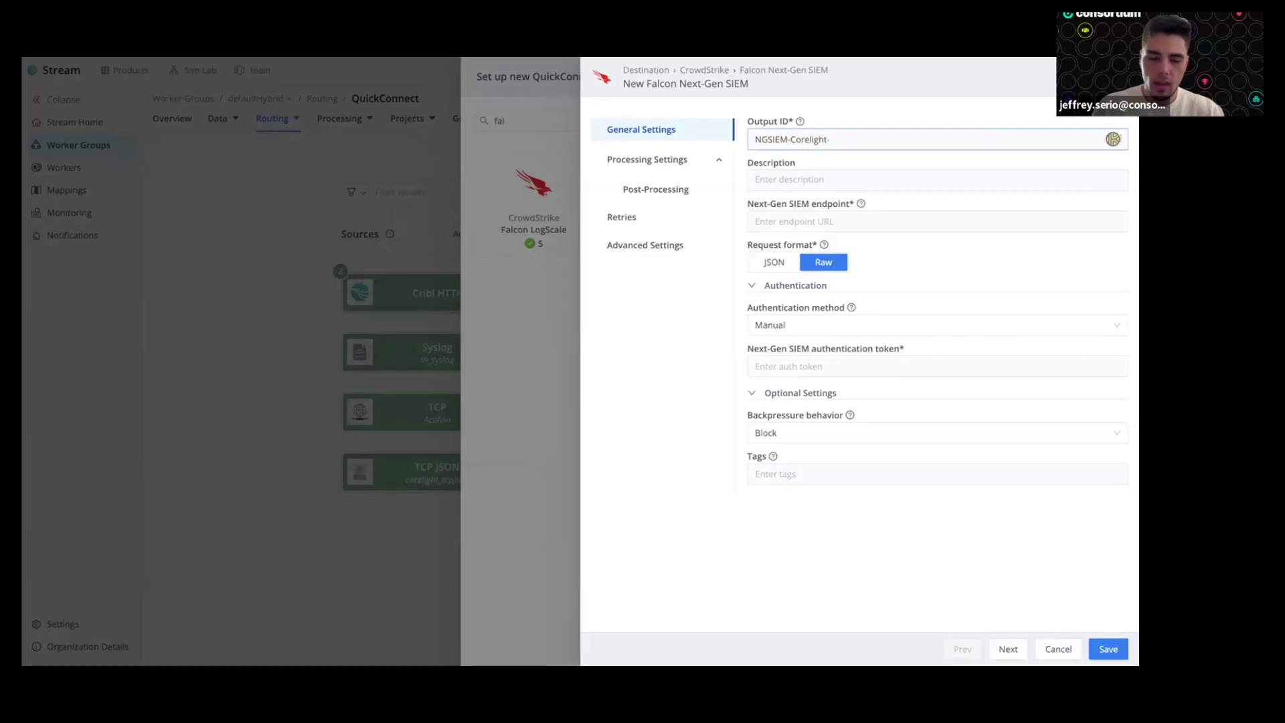
text(blog)
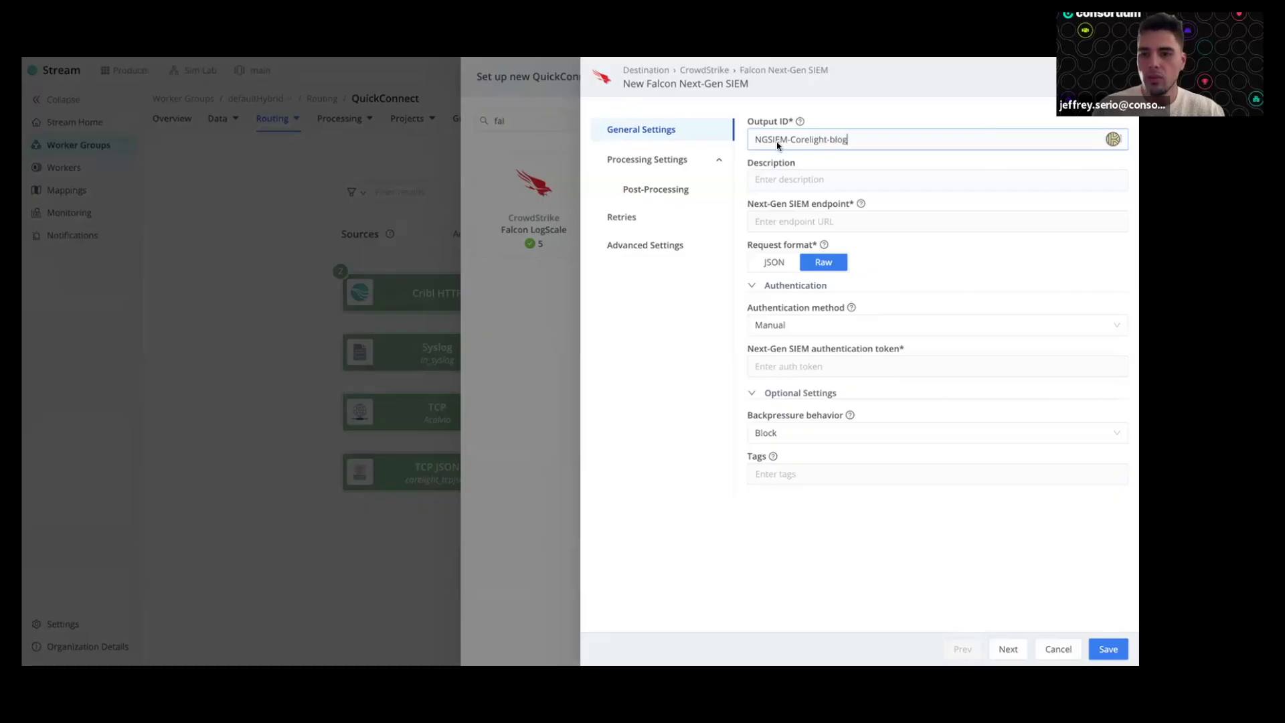
click(793, 175)
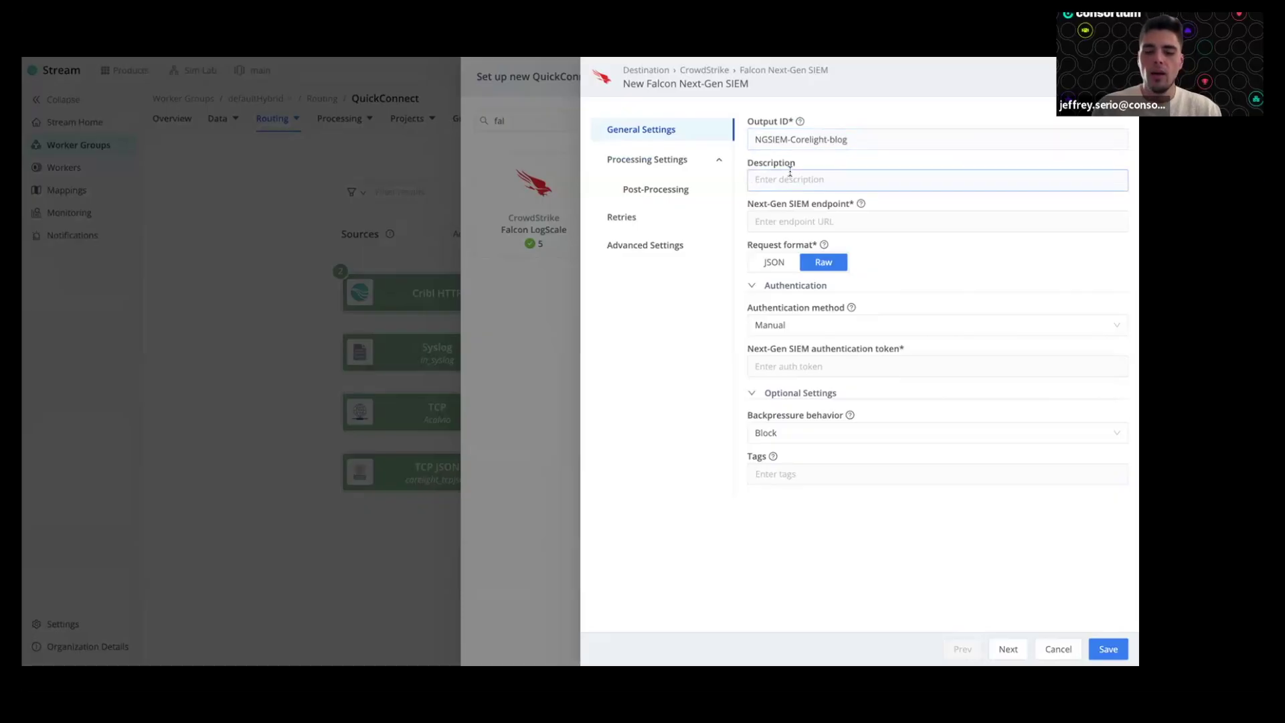
text(tech tip example destination)
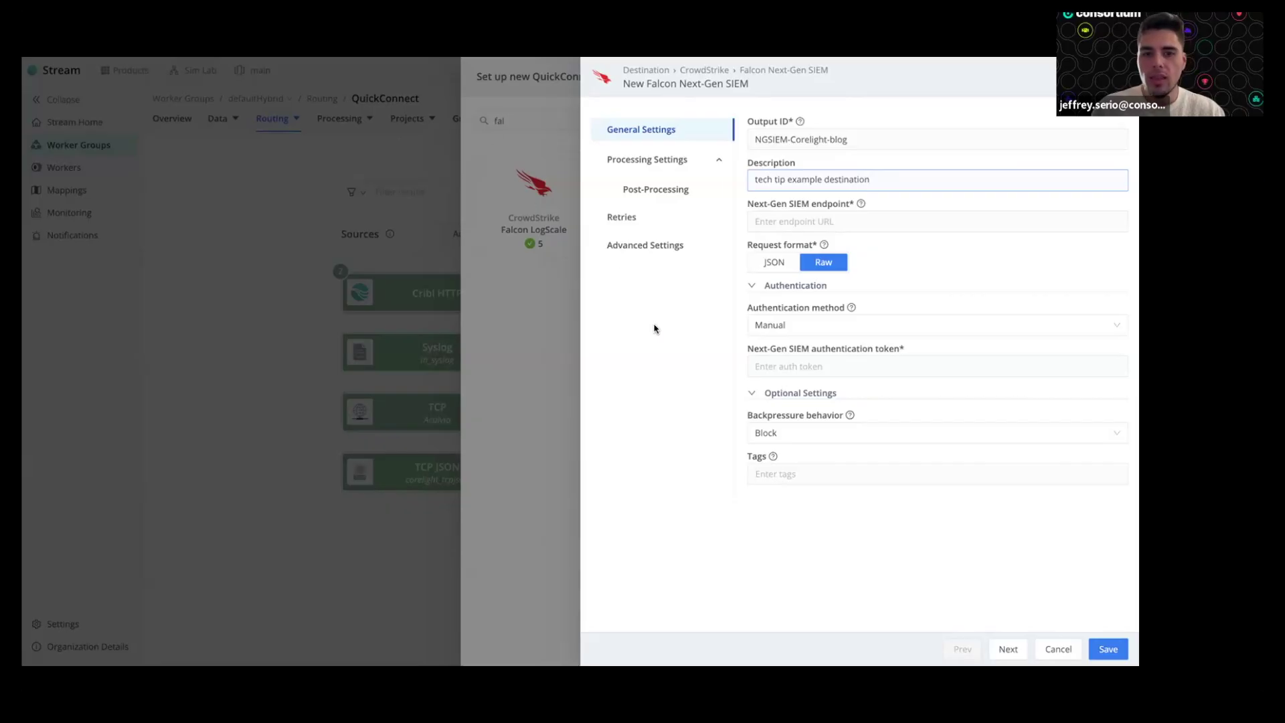
Step: Paste the connector's ingest URL as the Next-Gen SIEM endpoint and set the request format to JSON
click(811, 223)
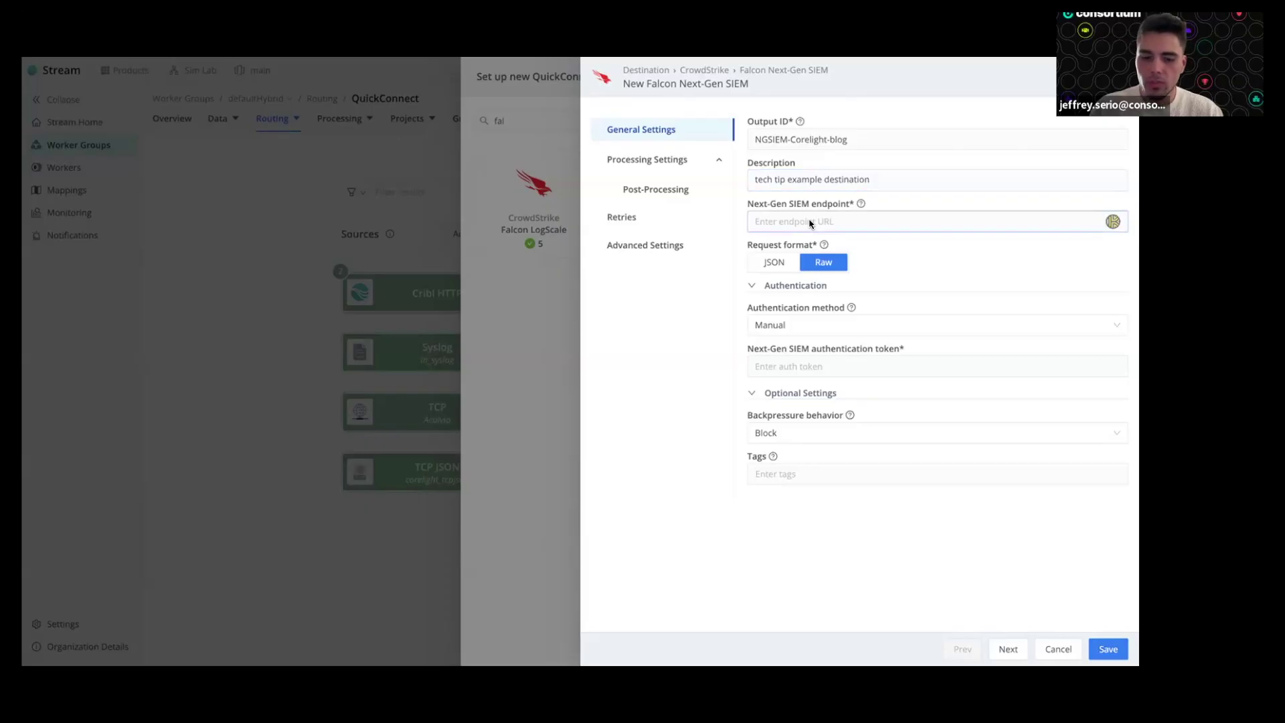
key(ctrl+v)
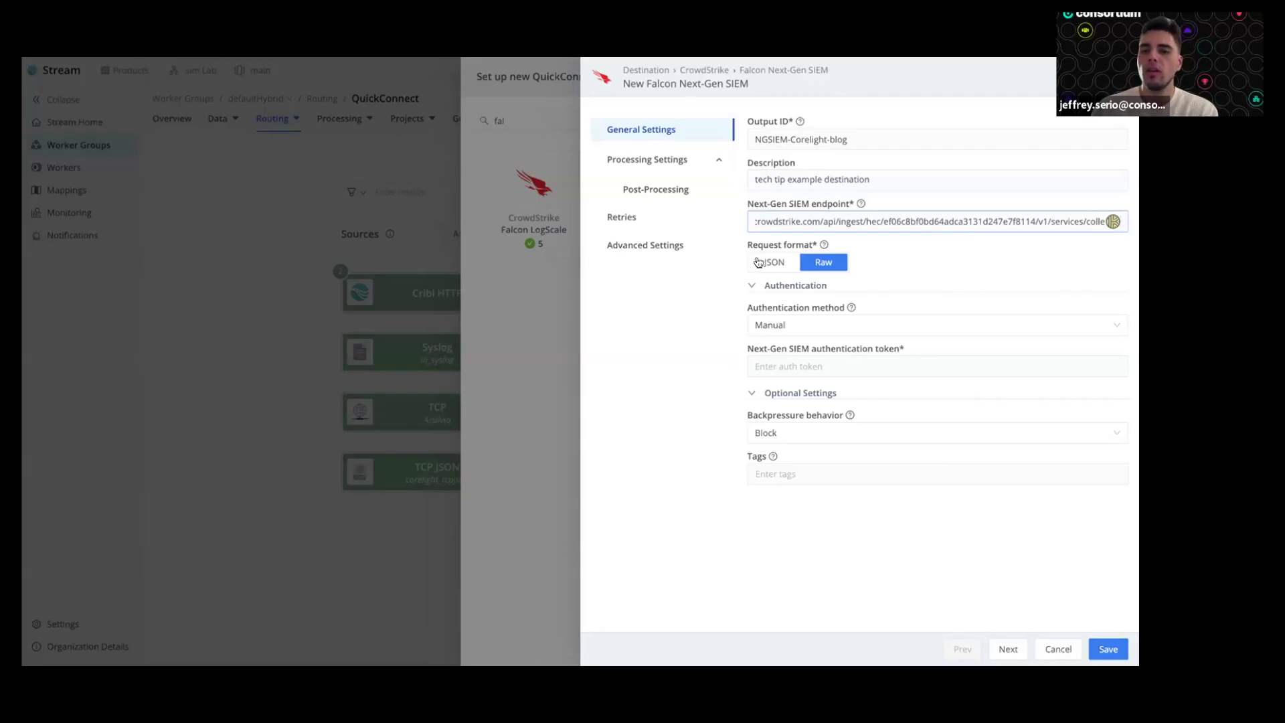
click(758, 262)
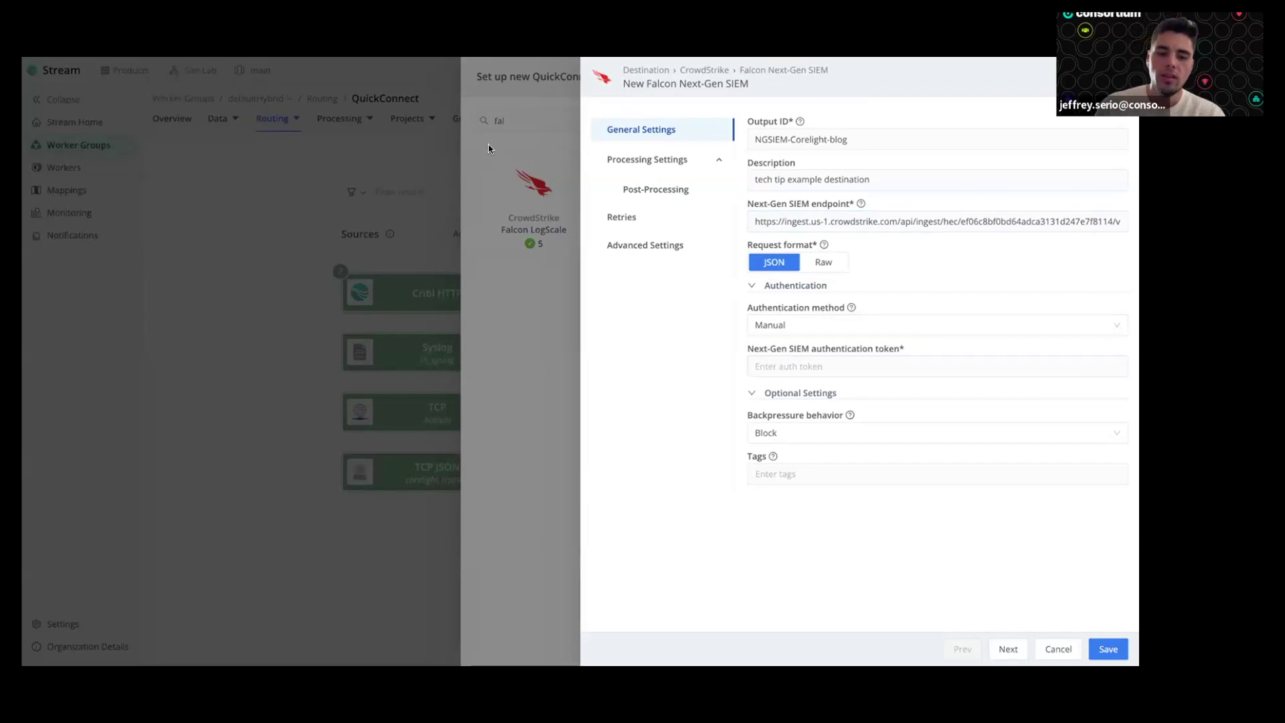
Step: Paste the connector's API key as the Next-Gen SIEM authentication token and save the destination
click(790, 366)
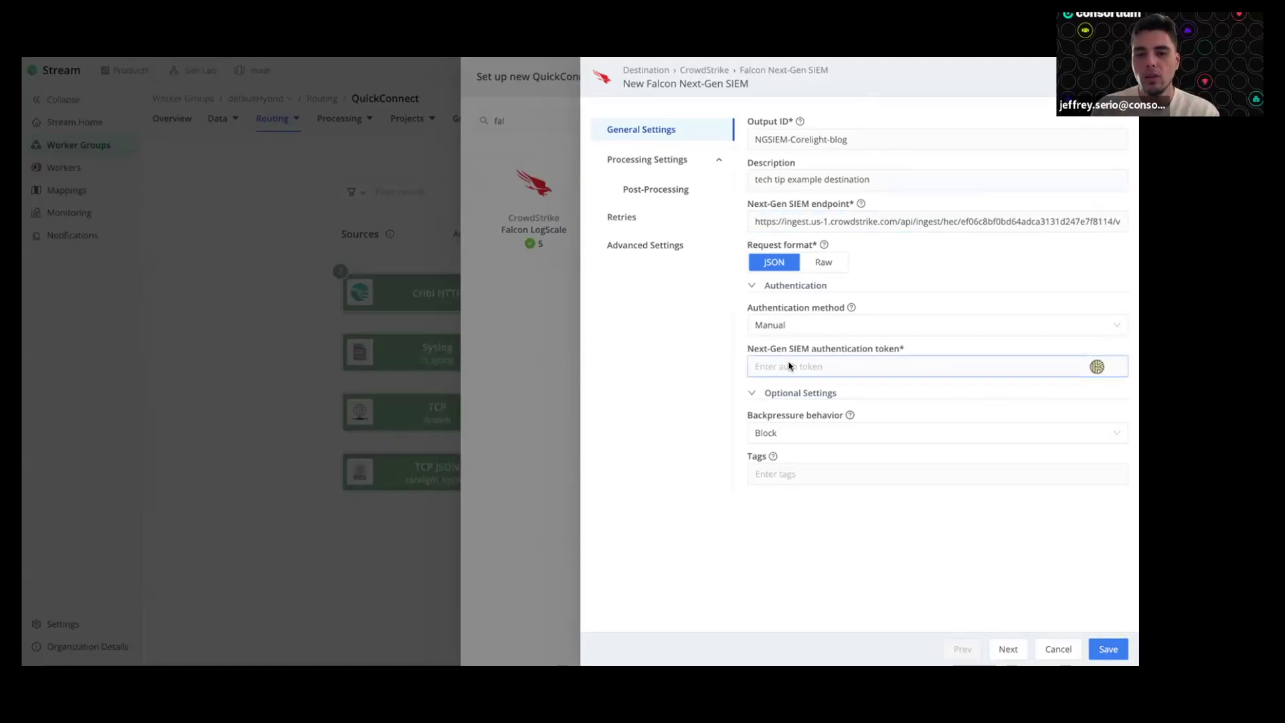
key(ctrl+v)
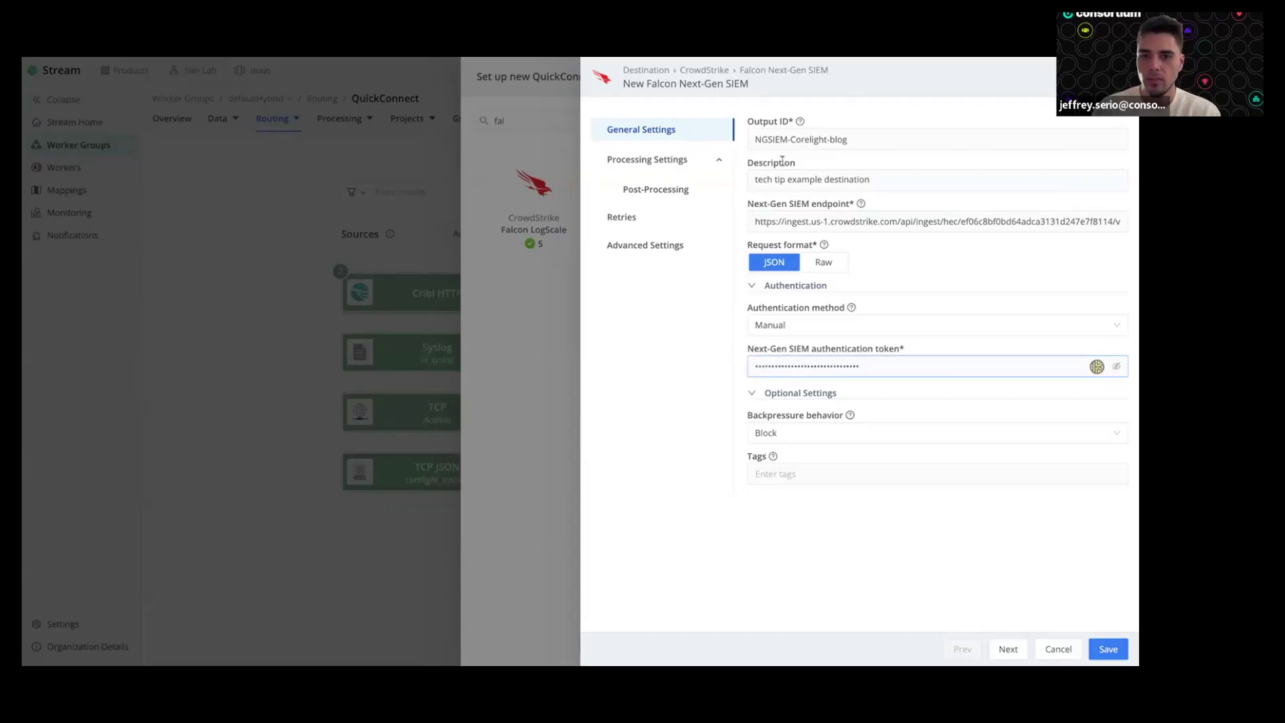
click(1114, 649)
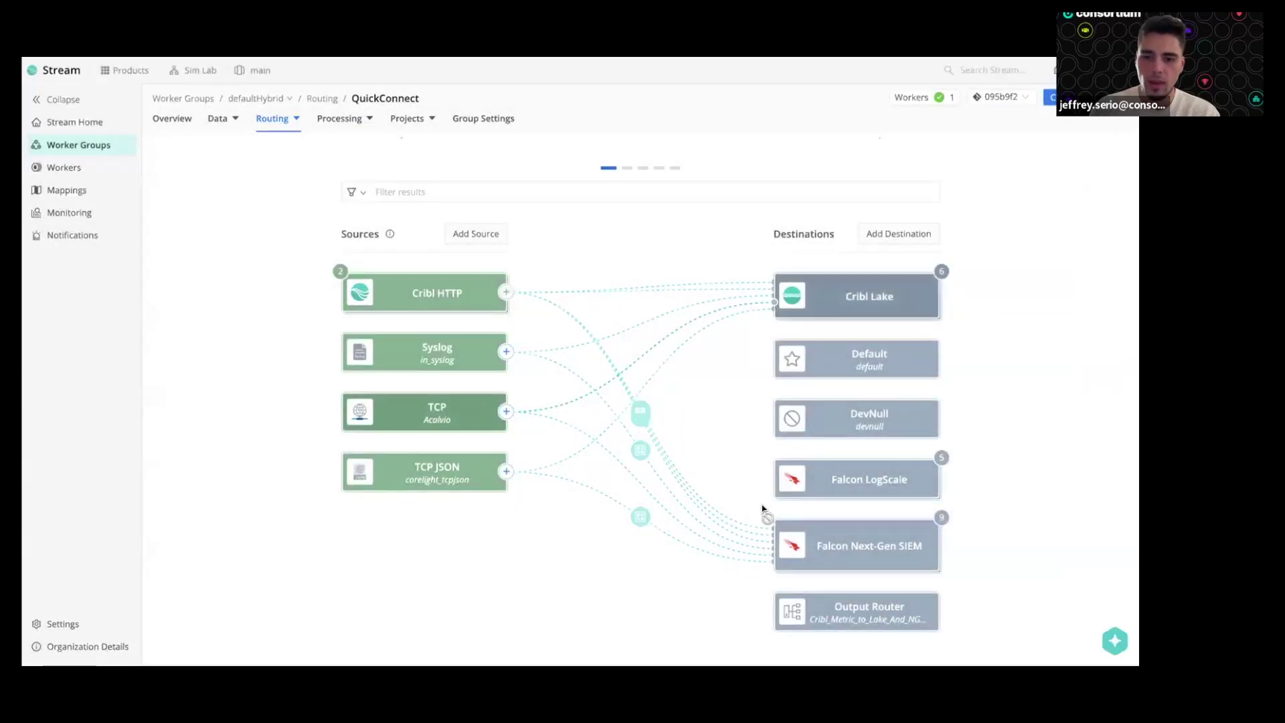
Step: Expand the Falcon Next-Gen SIEM destinations and connect the corelight_tcpjson source to NGSIEM-Corelight-blog
click(832, 558)
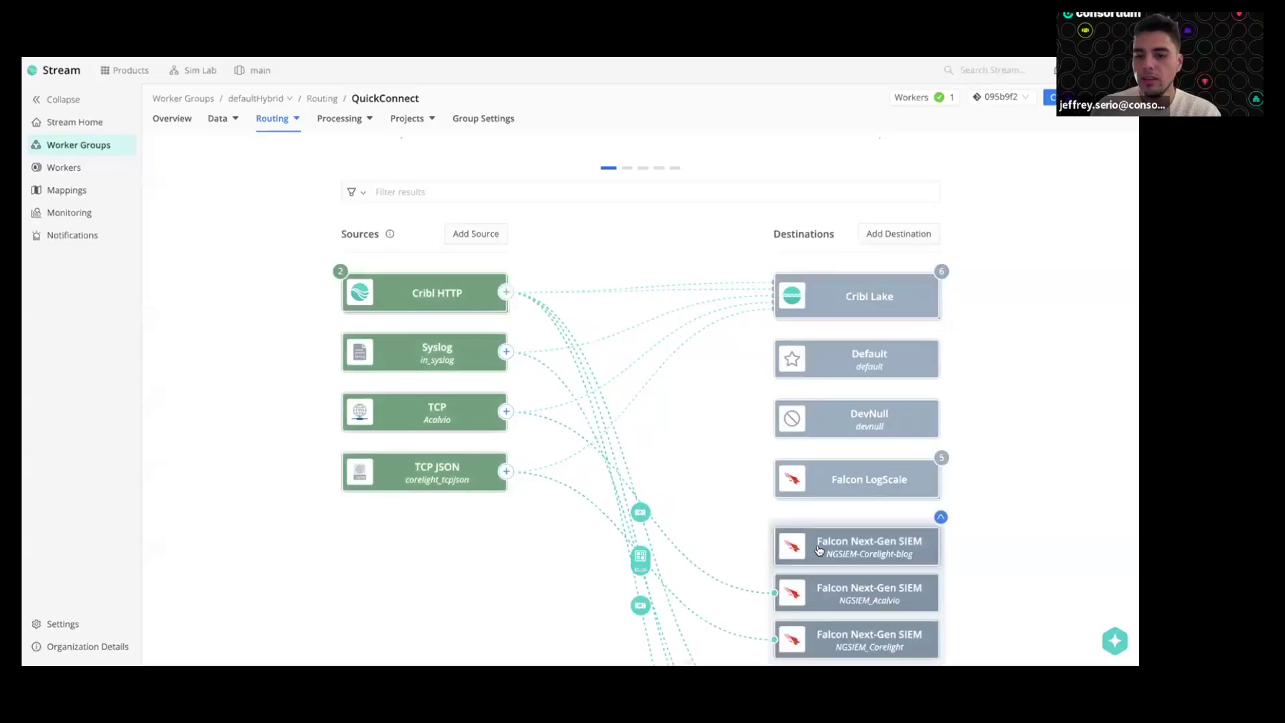
scroll(745, 450, down, 2)
scroll(745, 450, down, 1)
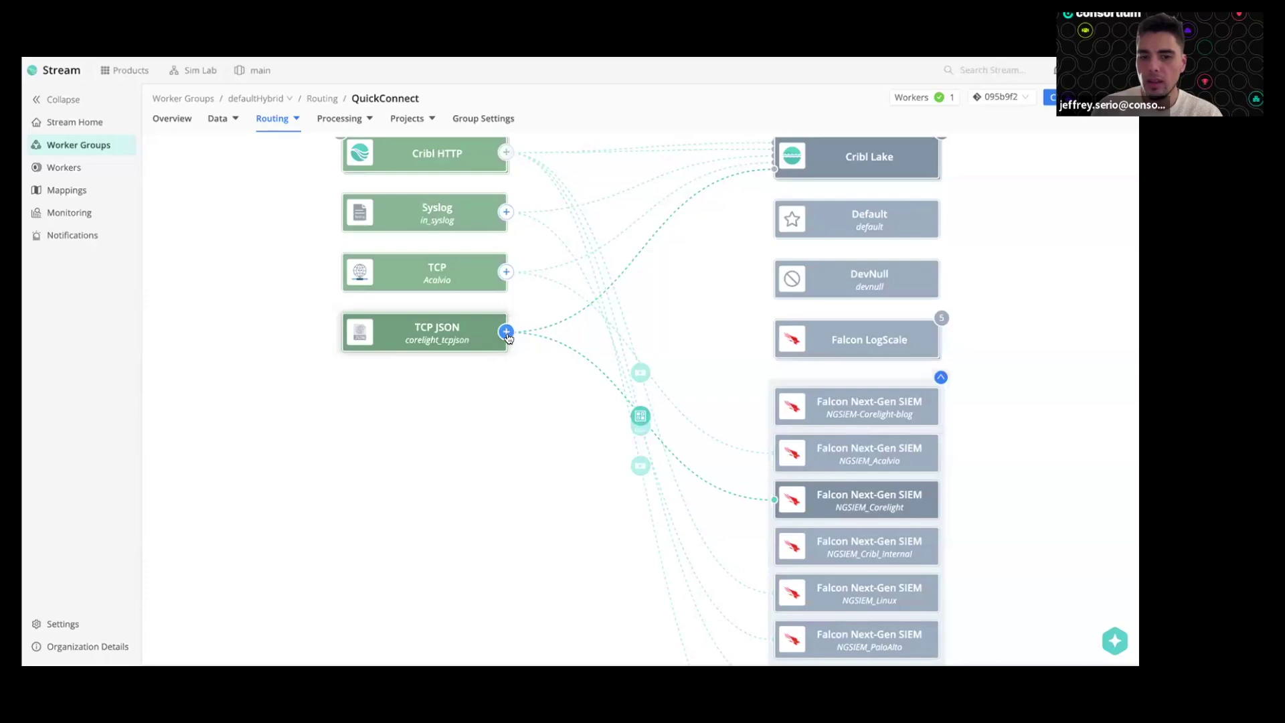
drag(506, 333, 815, 415)
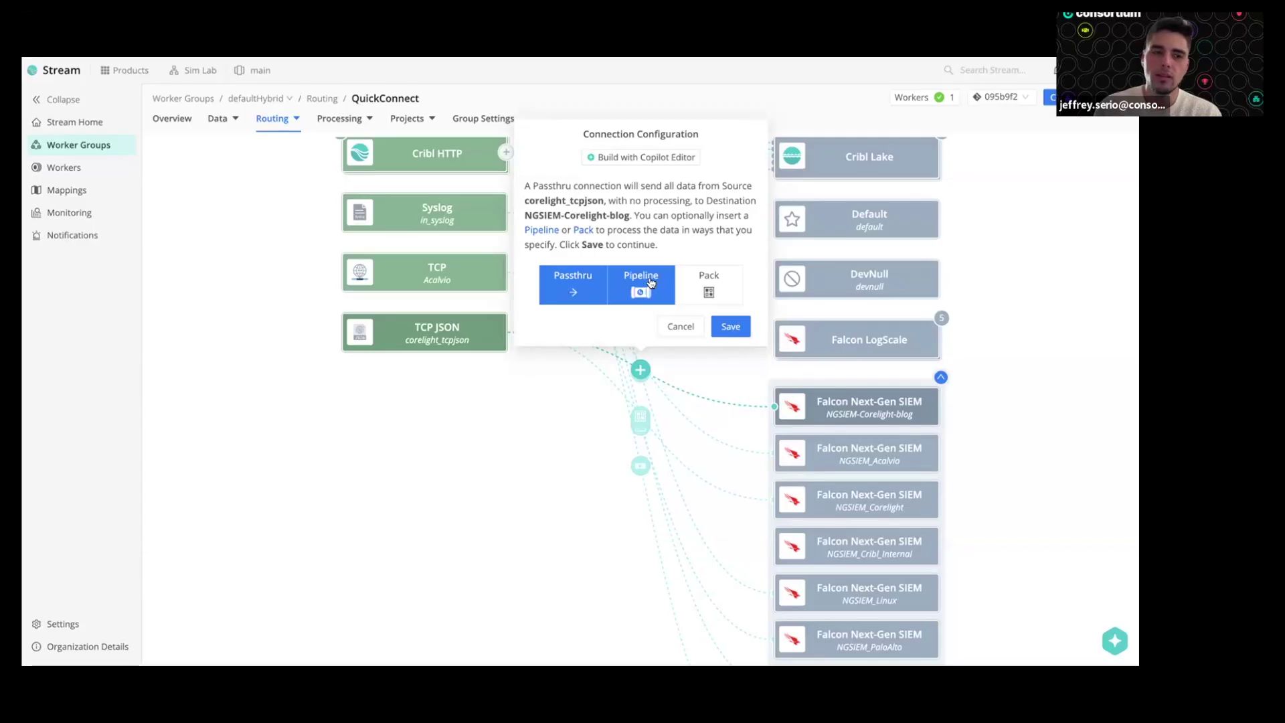
Step: Choose a pack for the new connection, select Corelight Pack (Prod), and save it
click(705, 280)
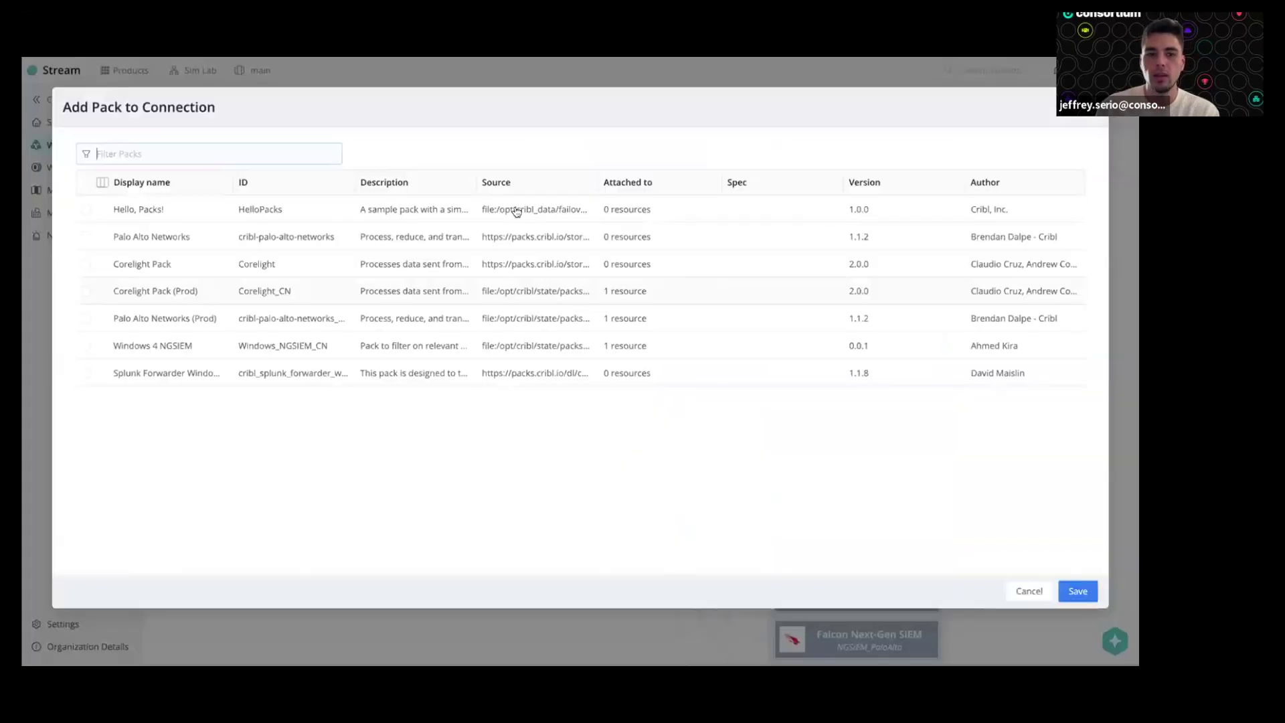
click(140, 291)
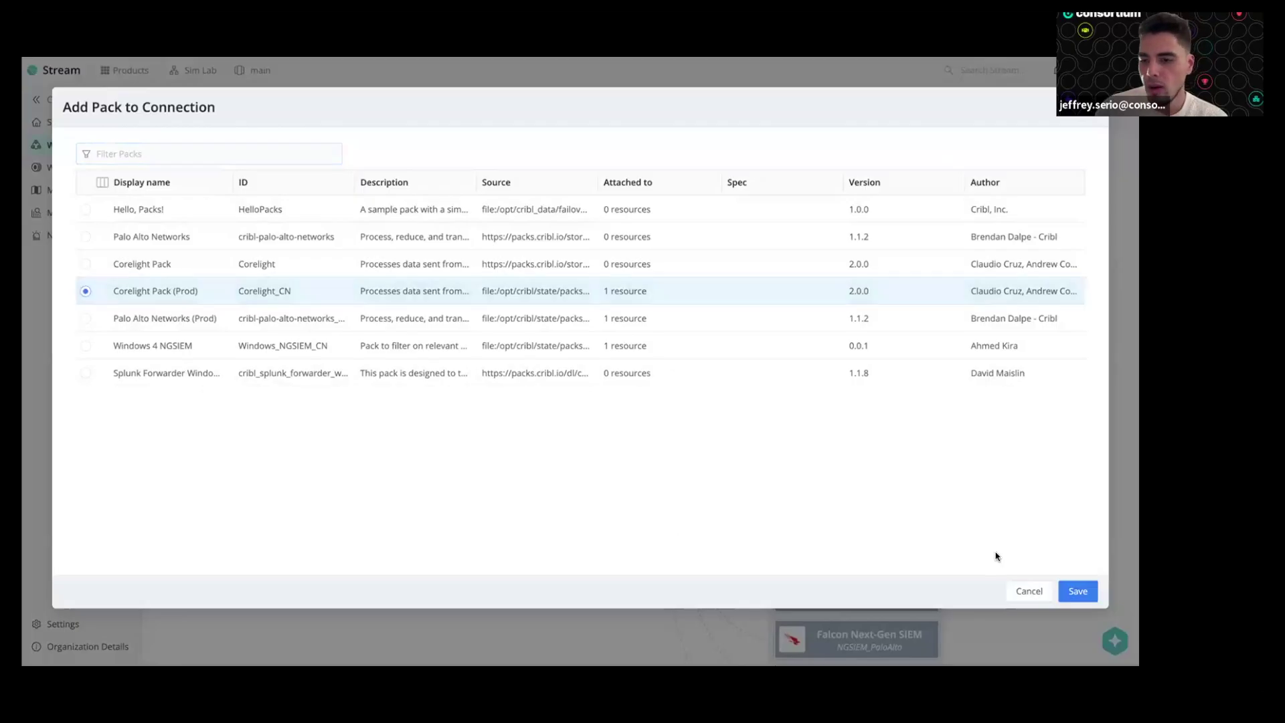
click(1078, 591)
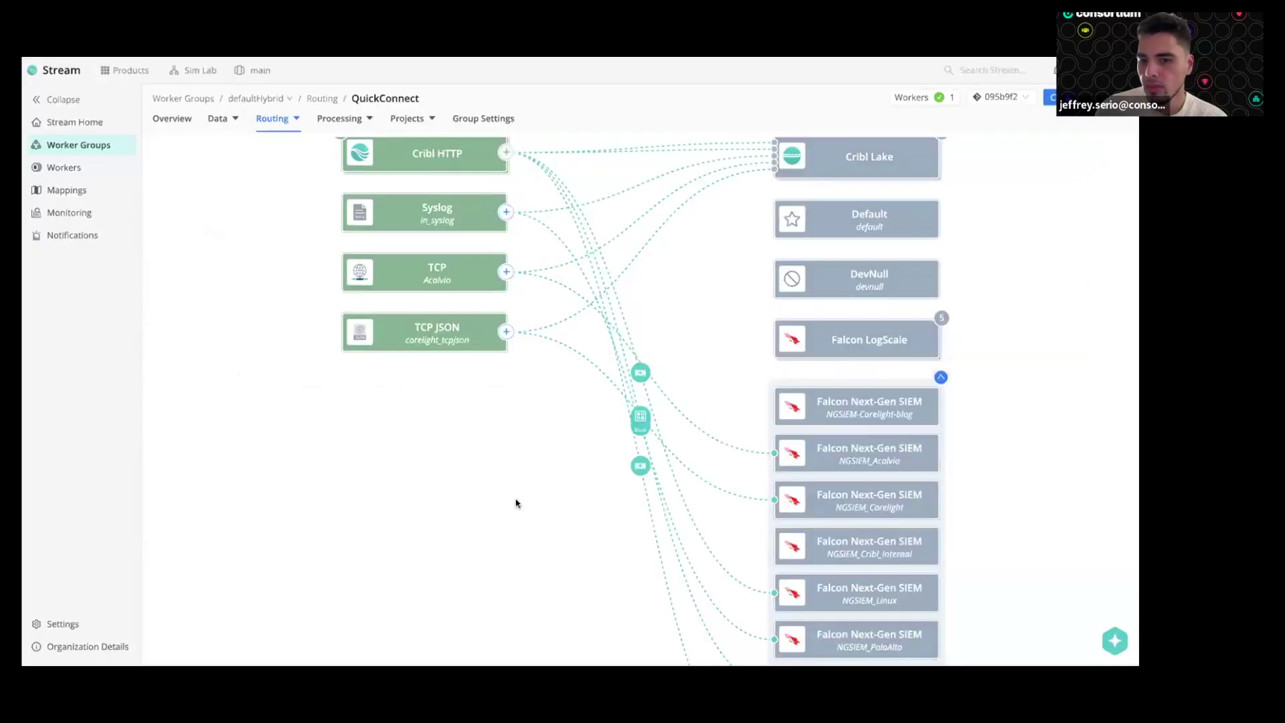